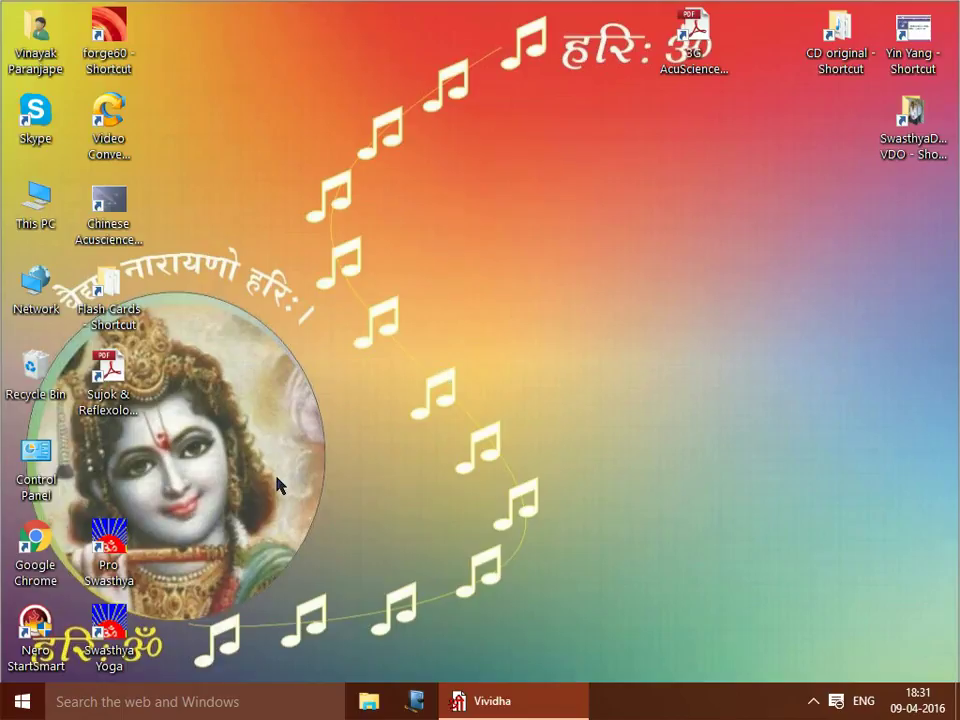
Launch CorelDRAW 11 from the Windows Start menu.
left_click(24, 707)
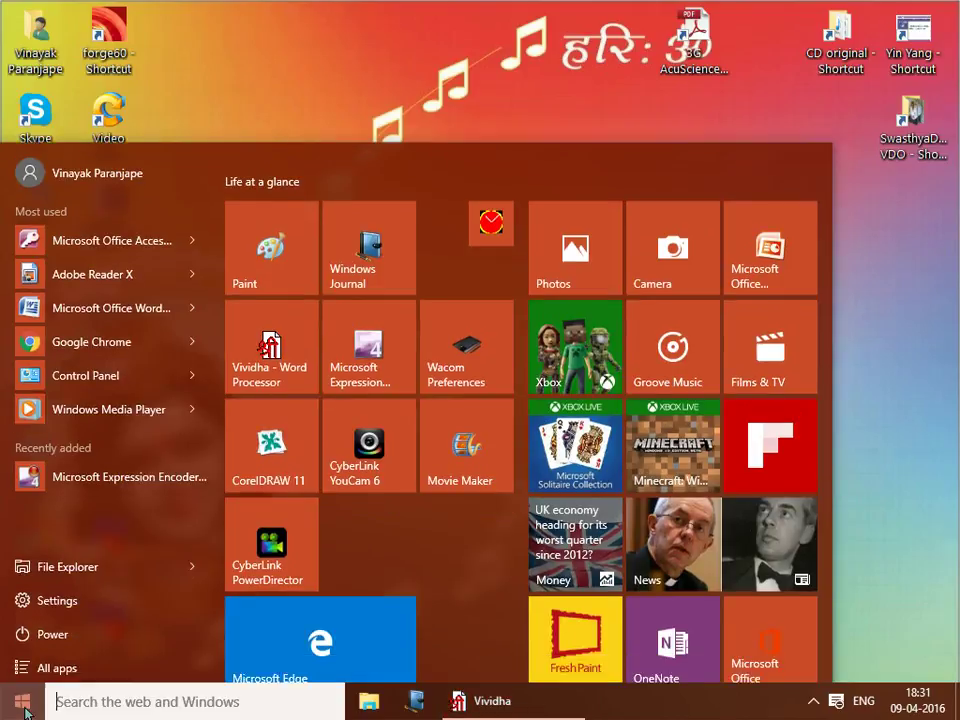
left_click(284, 438)
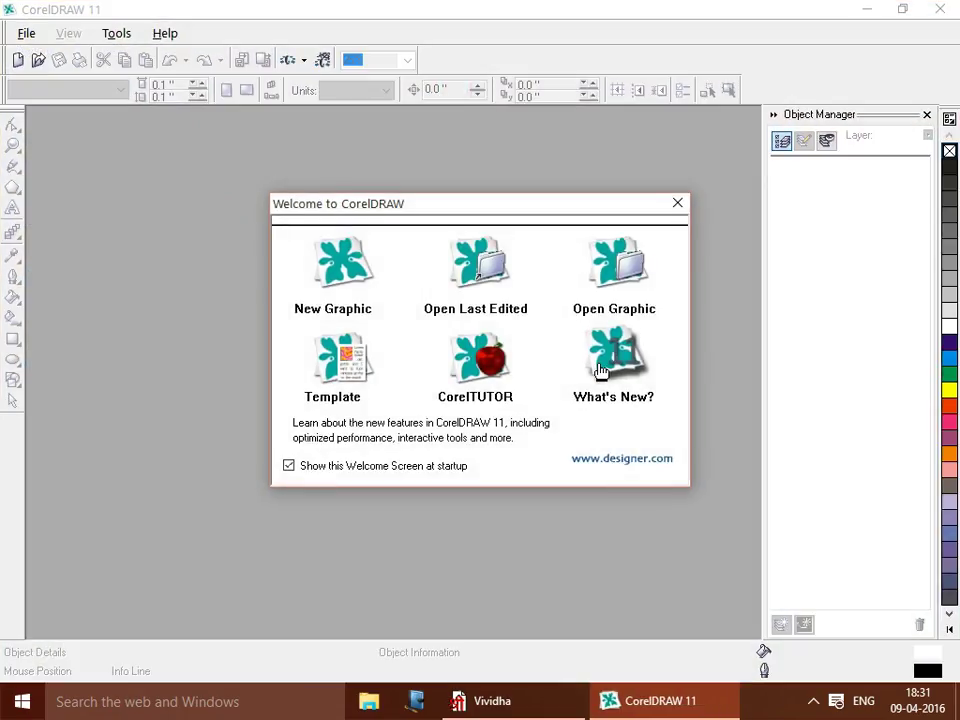
Choose New Graphic on the Welcome screen to get a blank A4 drawing, Graphic1.
left_click(339, 268)
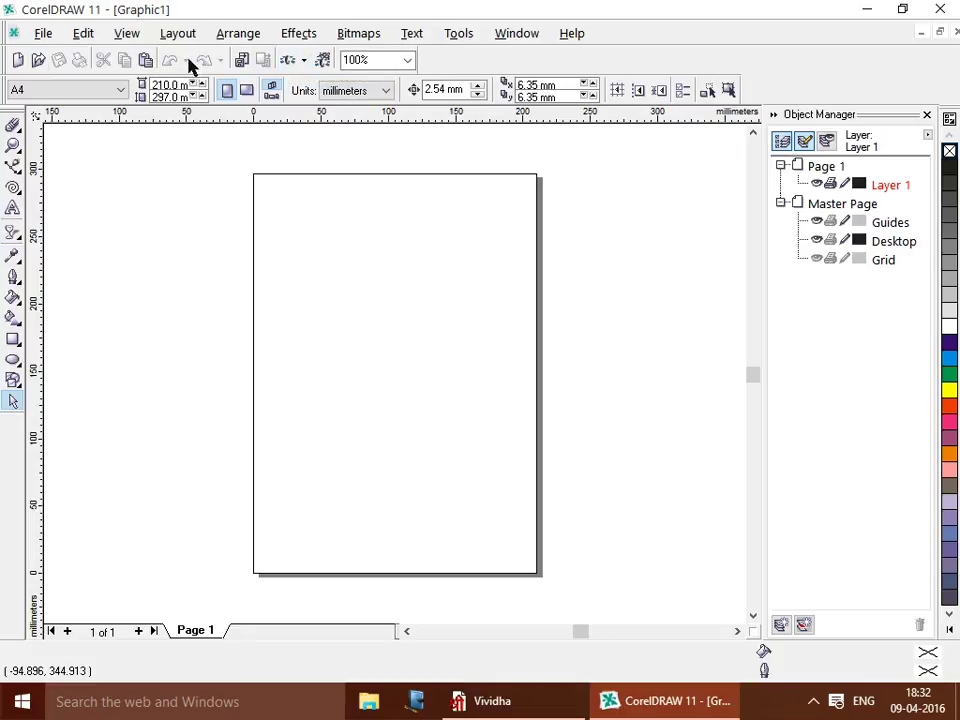
Set the paper size to Statement/Half (5.5 × 8.5 in) from the property bar list.
left_click(120, 90)
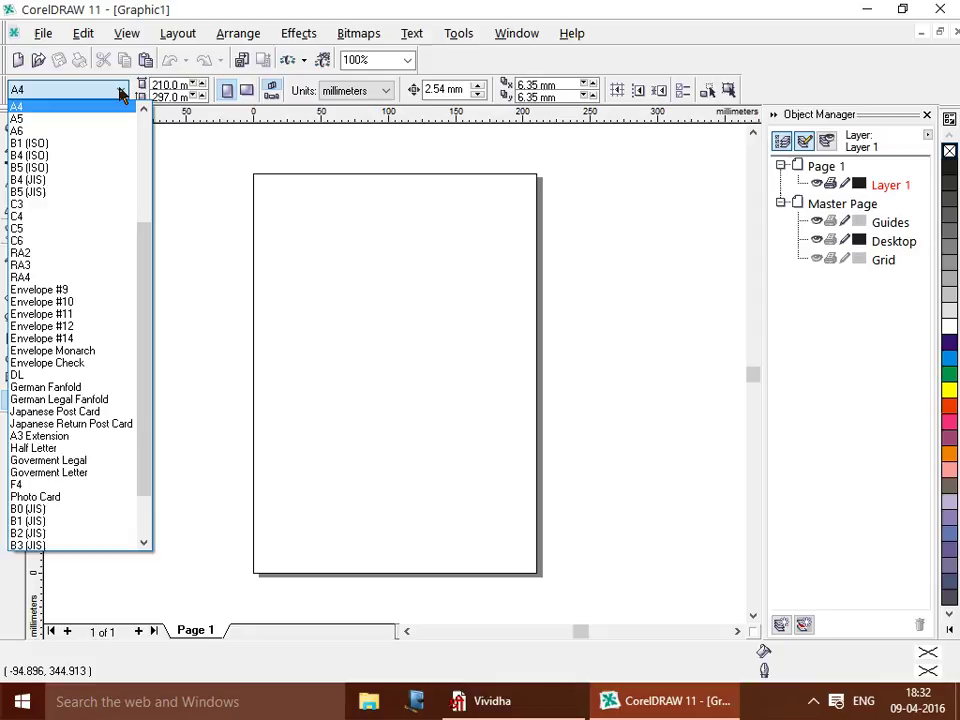
left_click(120, 90)
left_click(120, 90)
left_click(120, 91)
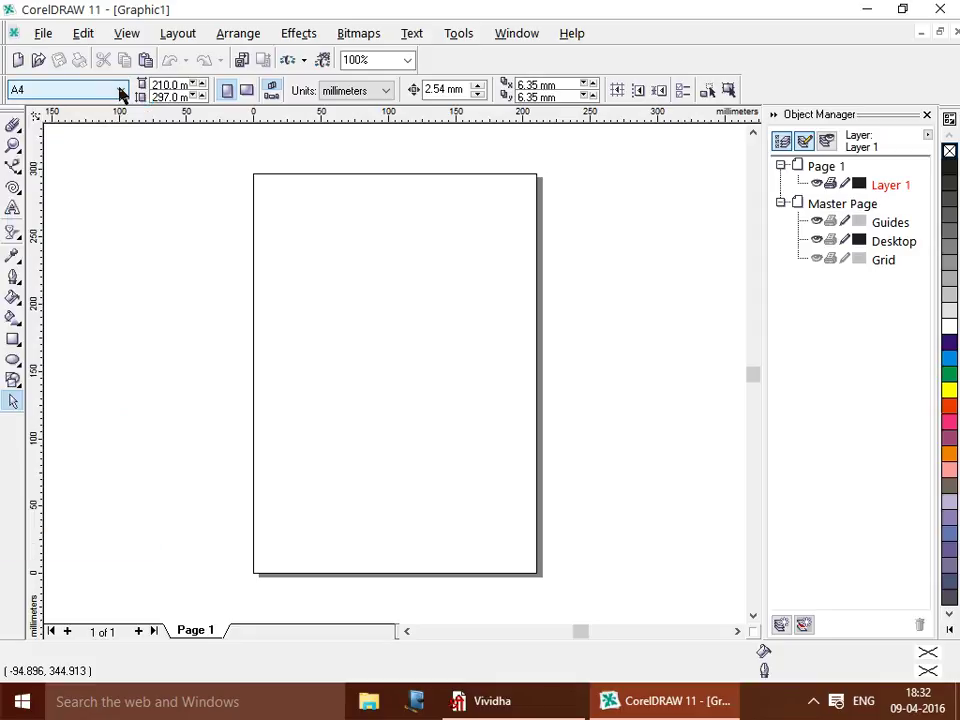
left_click(120, 91)
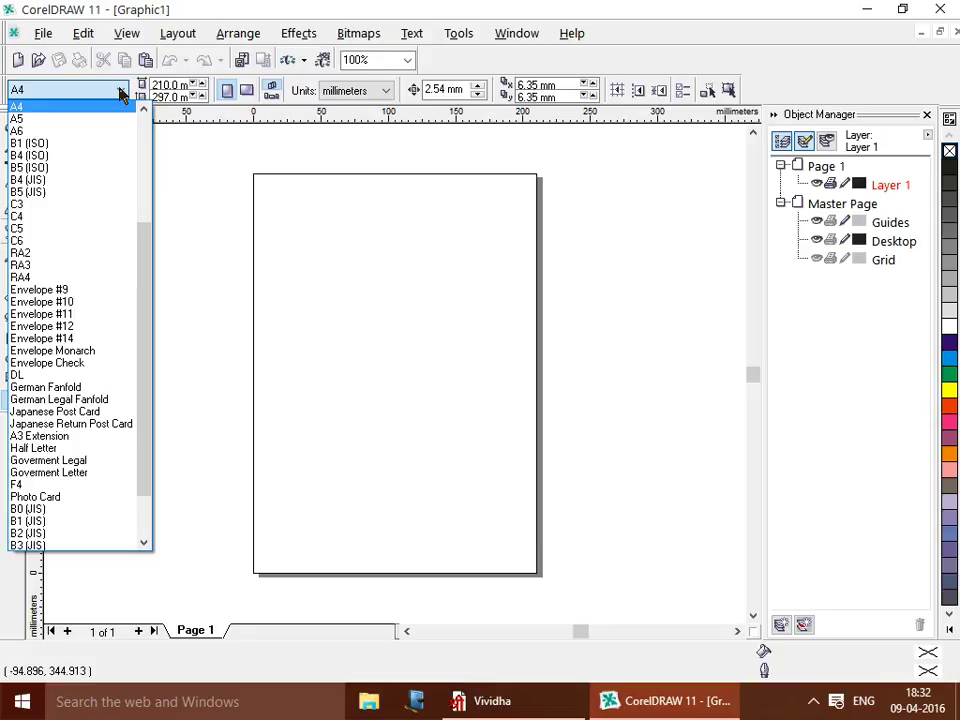
left_click(120, 91)
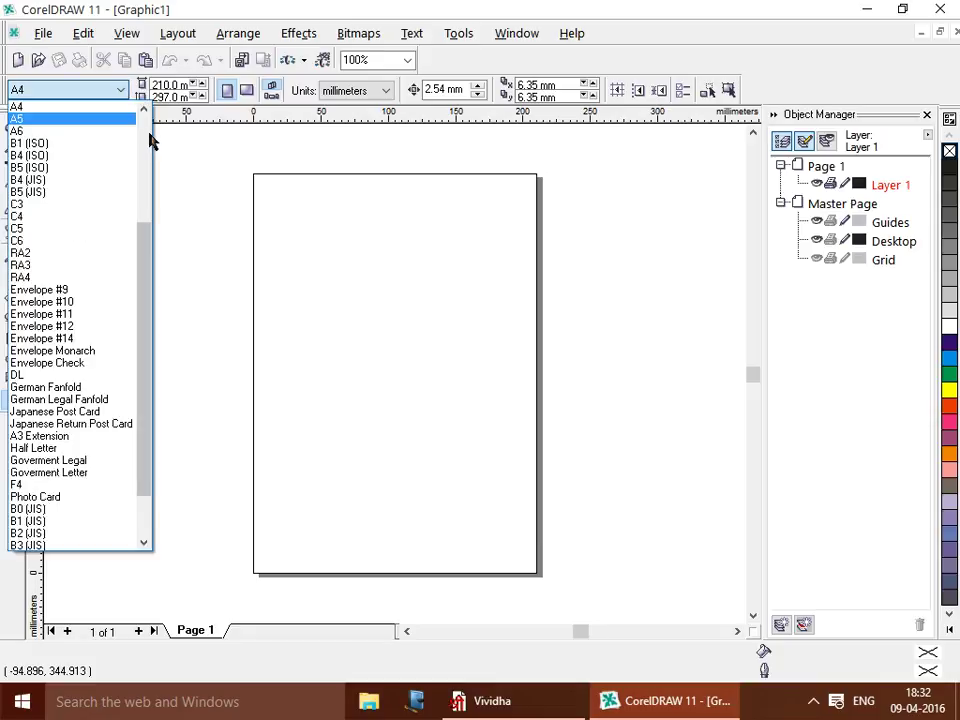
scroll(150, 138, "up", 4)
scroll(150, 138, "up", 1)
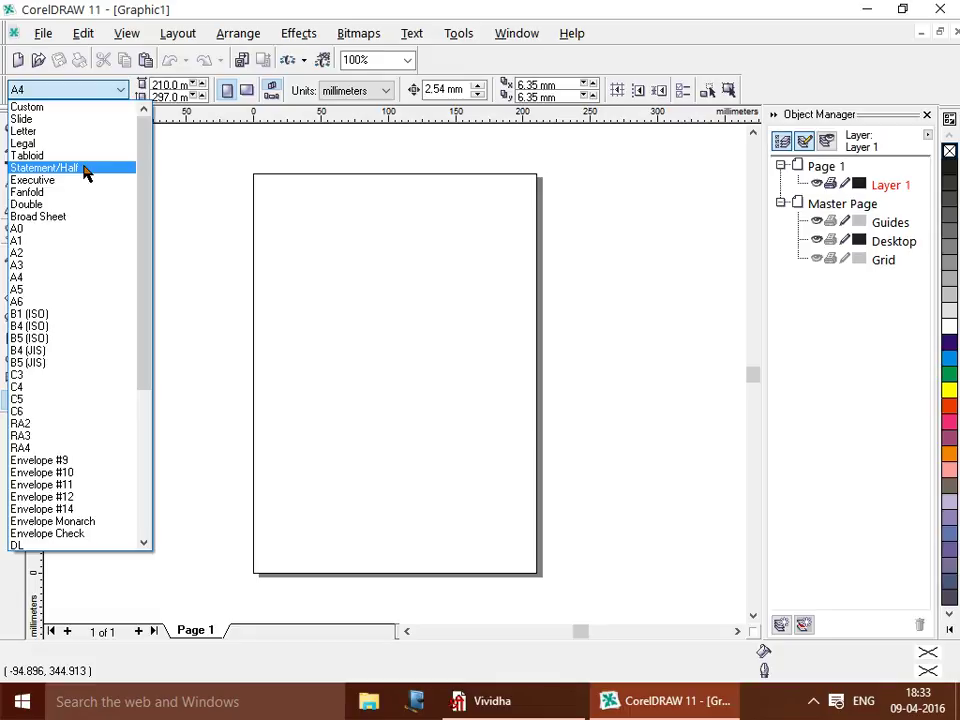
left_click(85, 170)
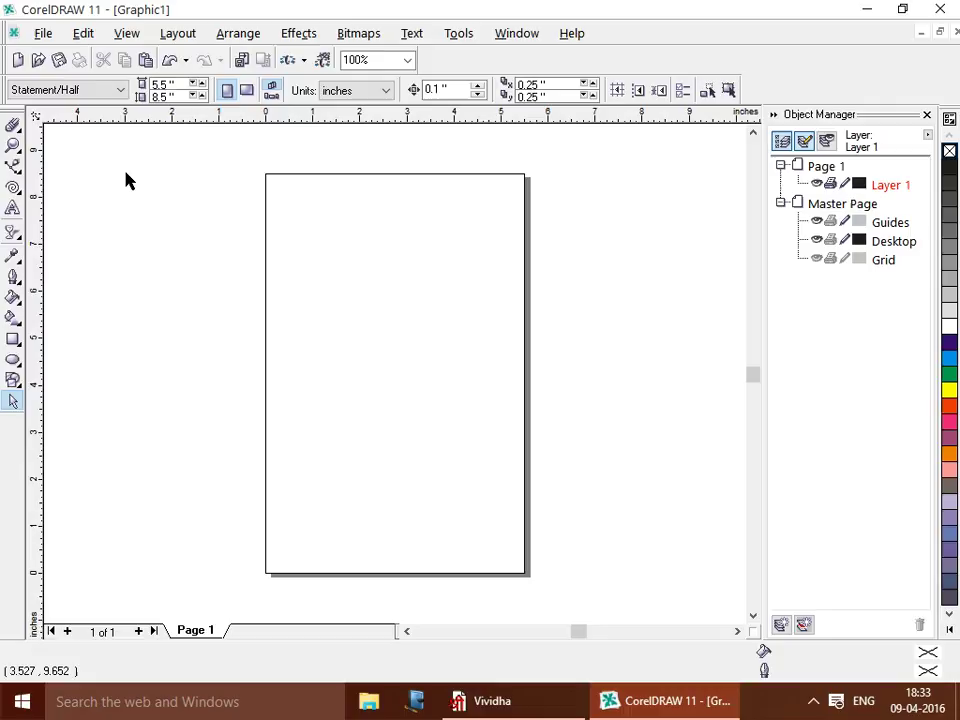
Draw a tall 3.767 × 6.917 in rectangle over the page's left edge, with proportions locked.
left_click(13, 340)
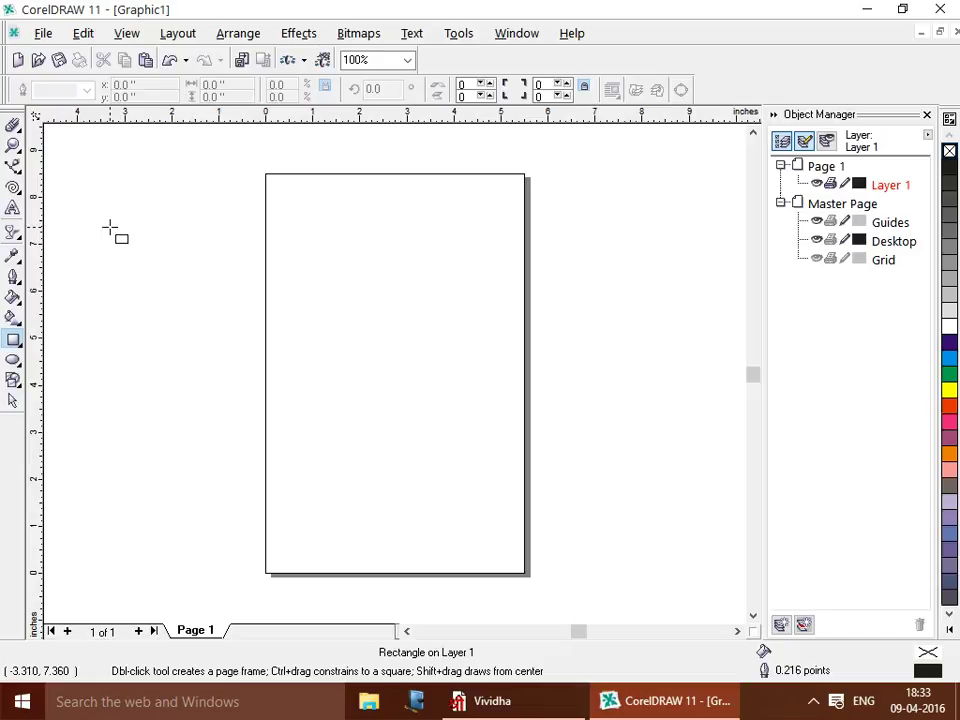
mouse_move(110, 228)
left_mouse_down()
mouse_move(239, 512)
mouse_move(287, 553)
left_mouse_up()
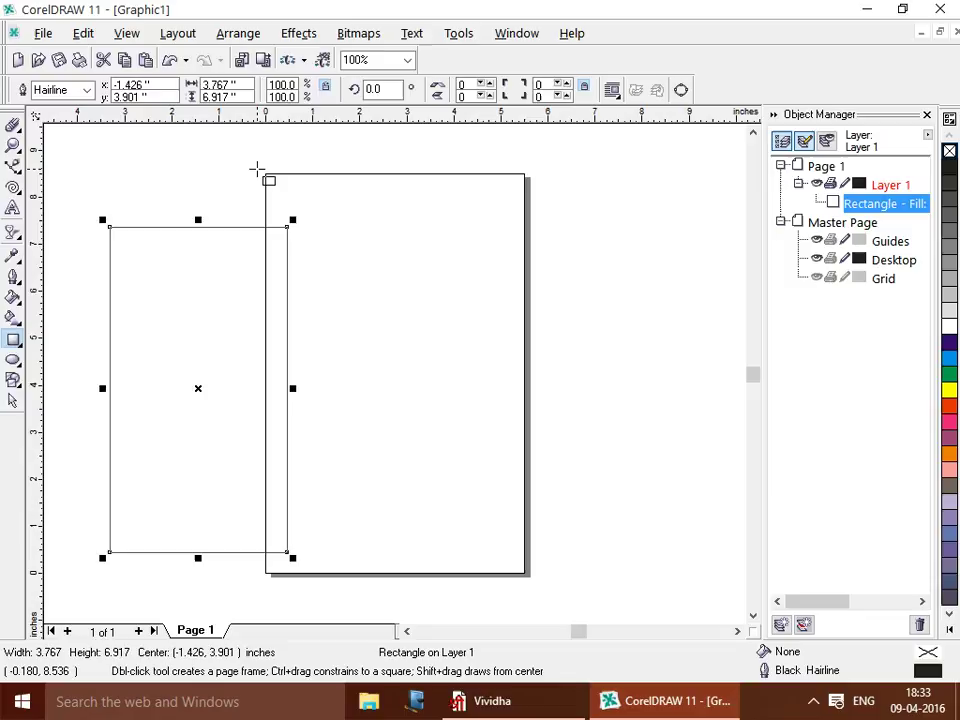
left_click(326, 89)
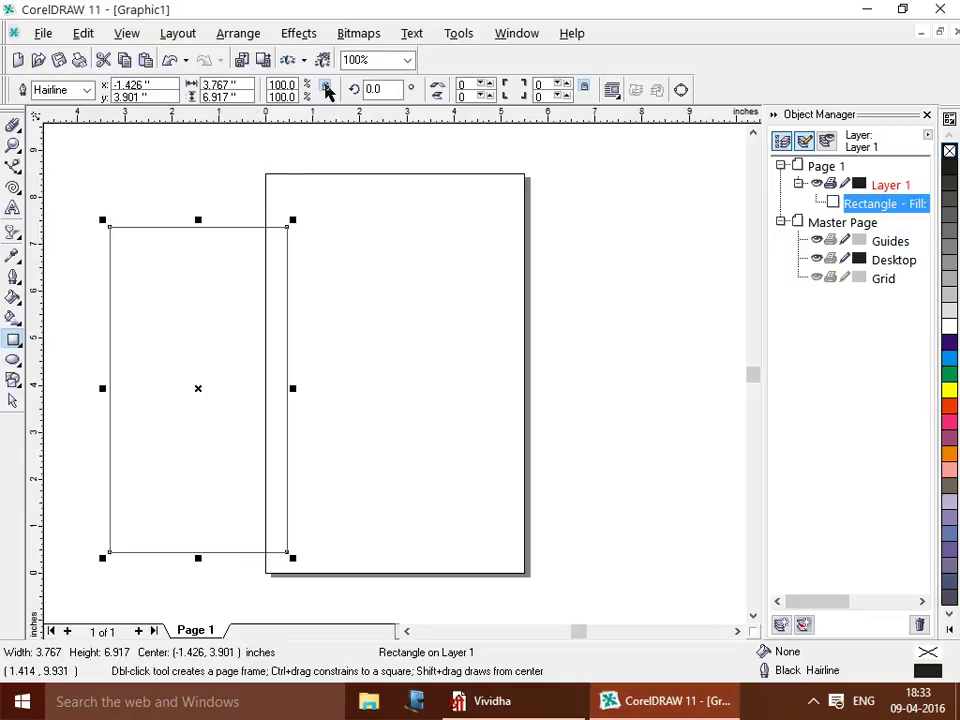
left_click(12, 400)
left_click(139, 163)
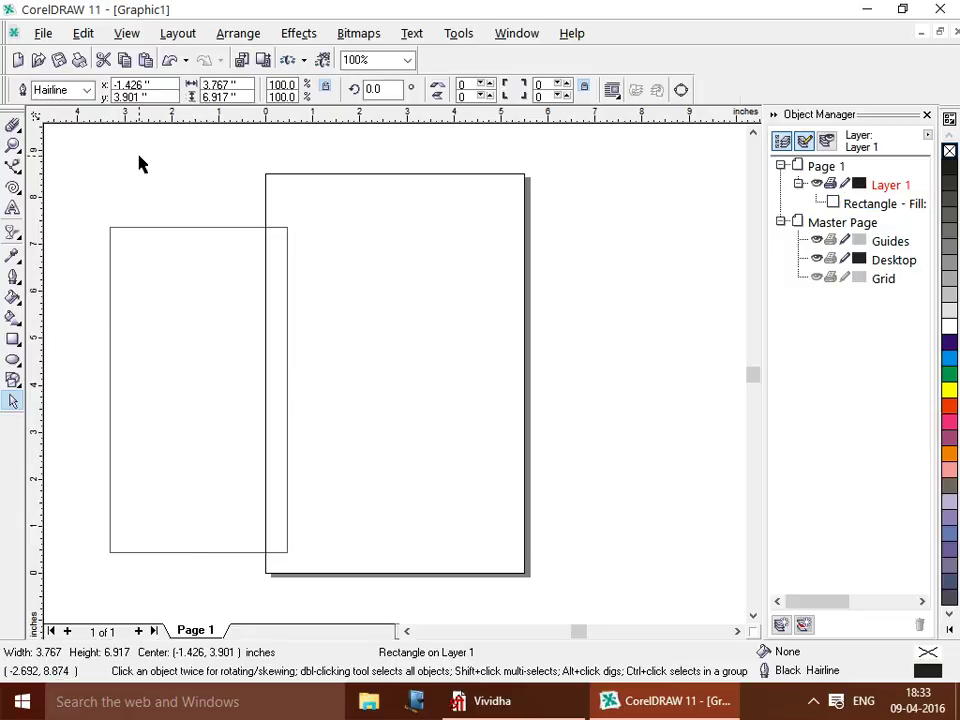
left_click(153, 228)
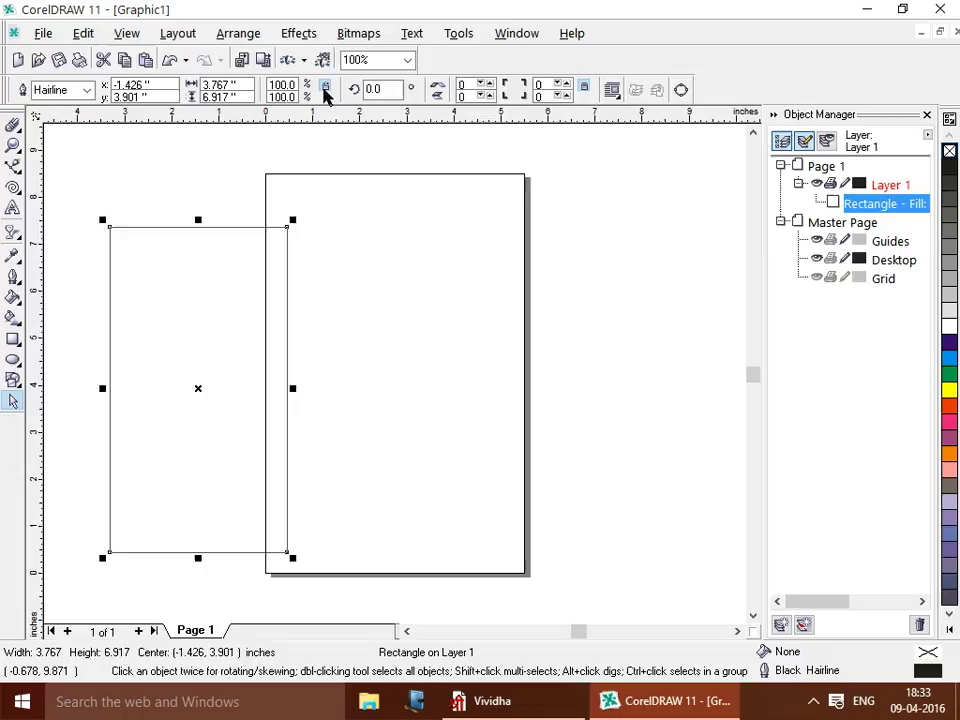
left_click(326, 89)
left_click(326, 89)
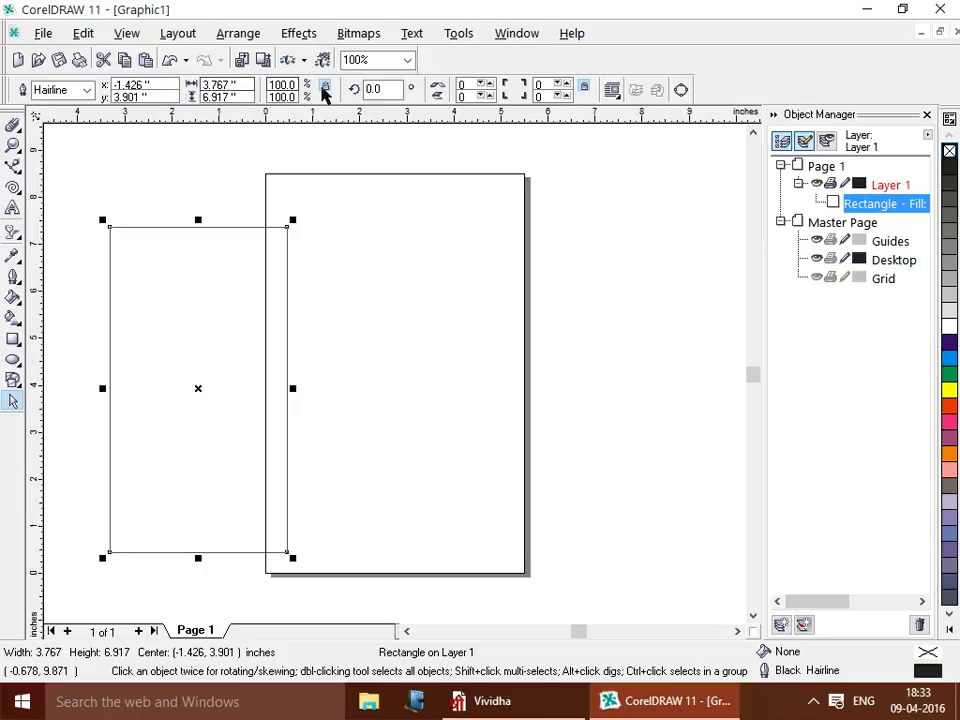
Switch the drawing units to millimeters.
left_click(315, 149)
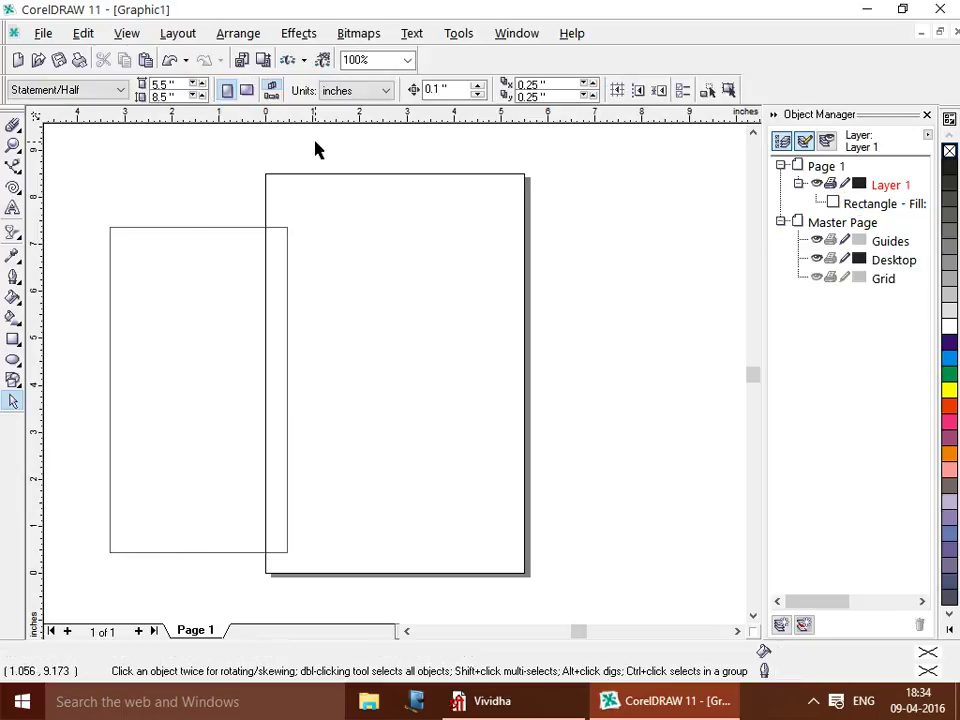
left_click(387, 94)
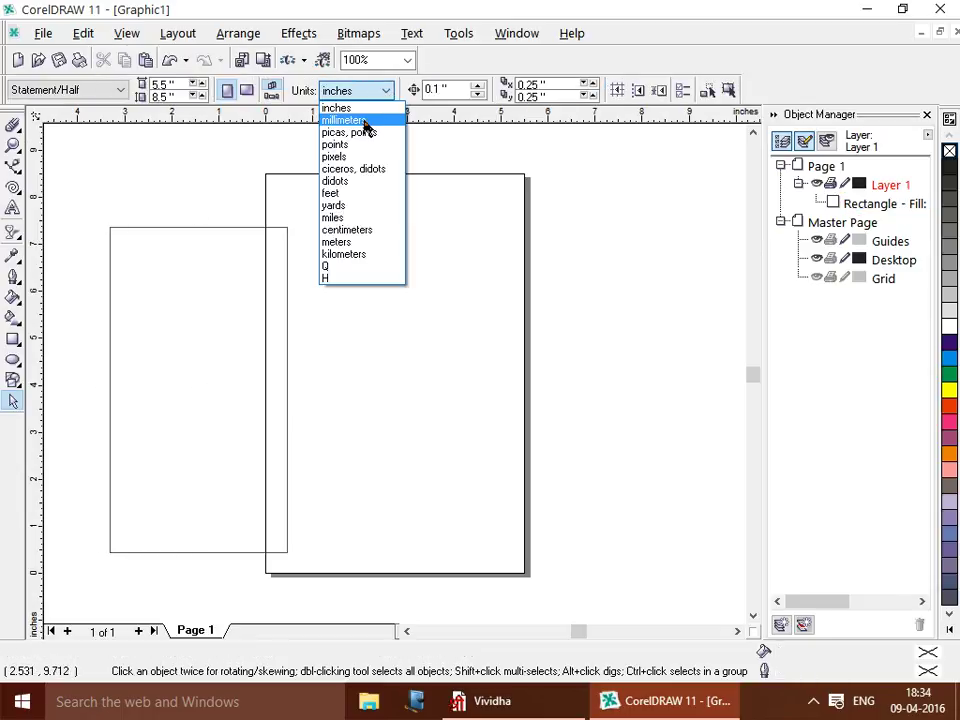
left_click(364, 121)
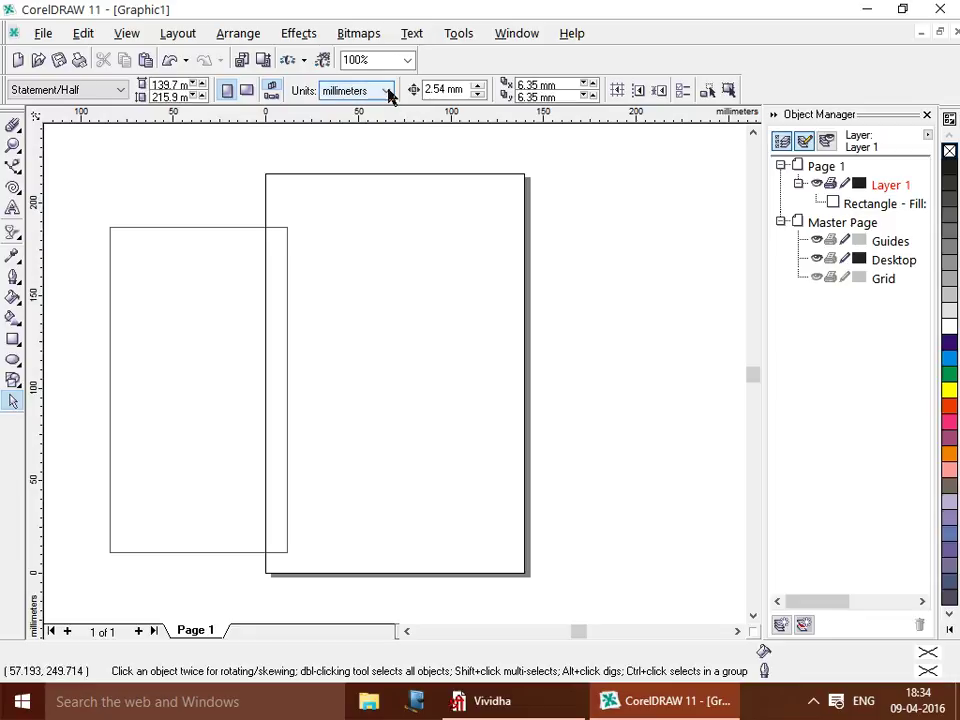
left_click(389, 94)
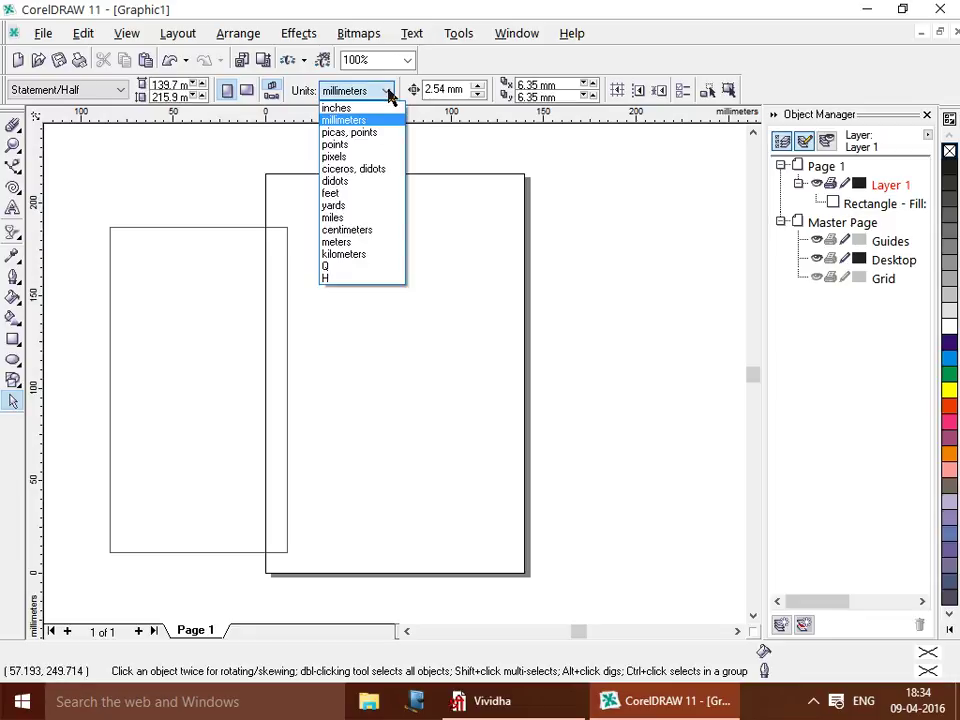
left_click(364, 121)
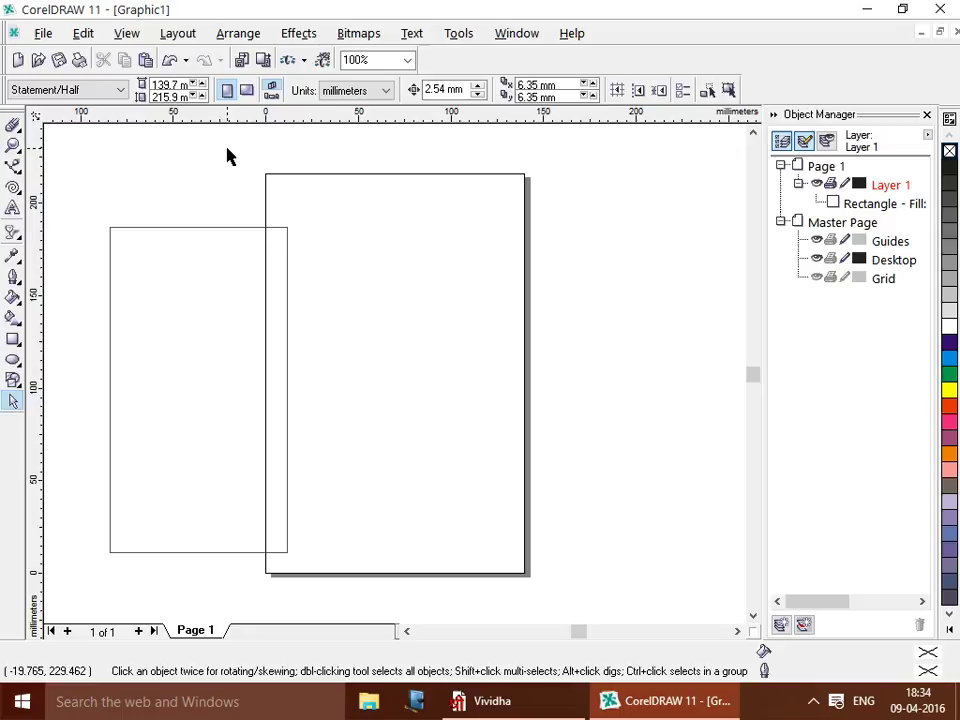
Size the rectangle to 115 mm wide and 195 mm tall.
left_click(224, 228)
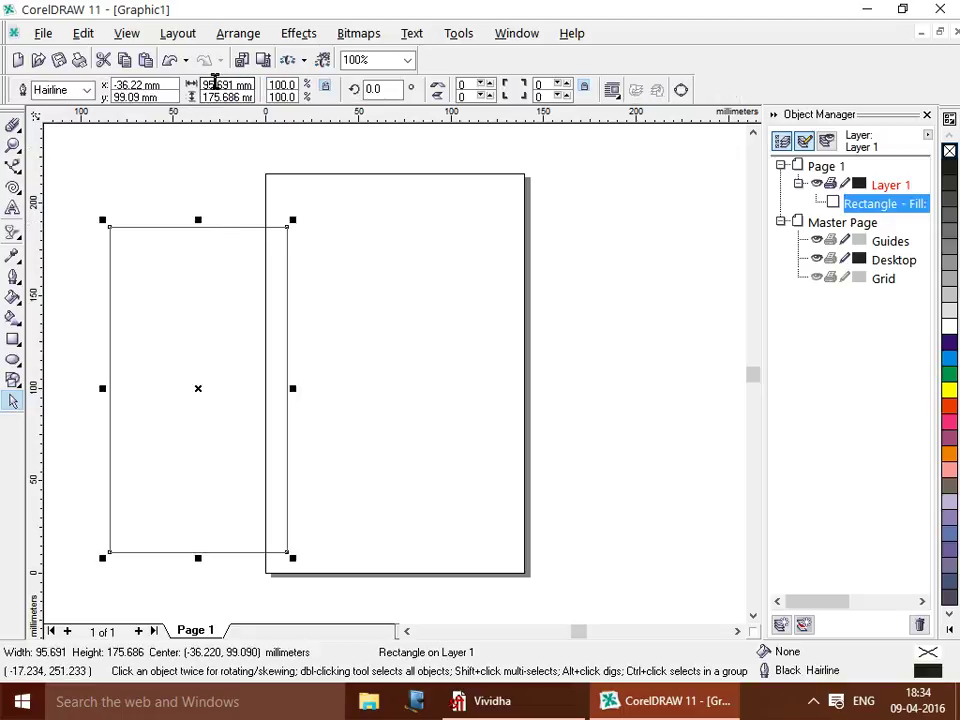
left_click(214, 84)
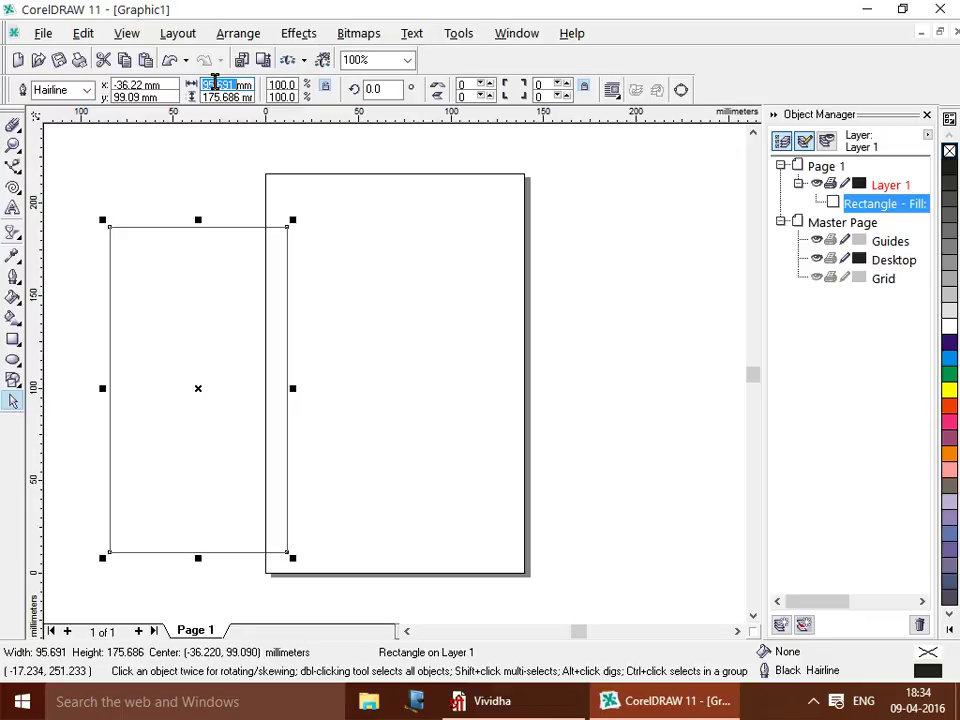
type("115")
key("Return")
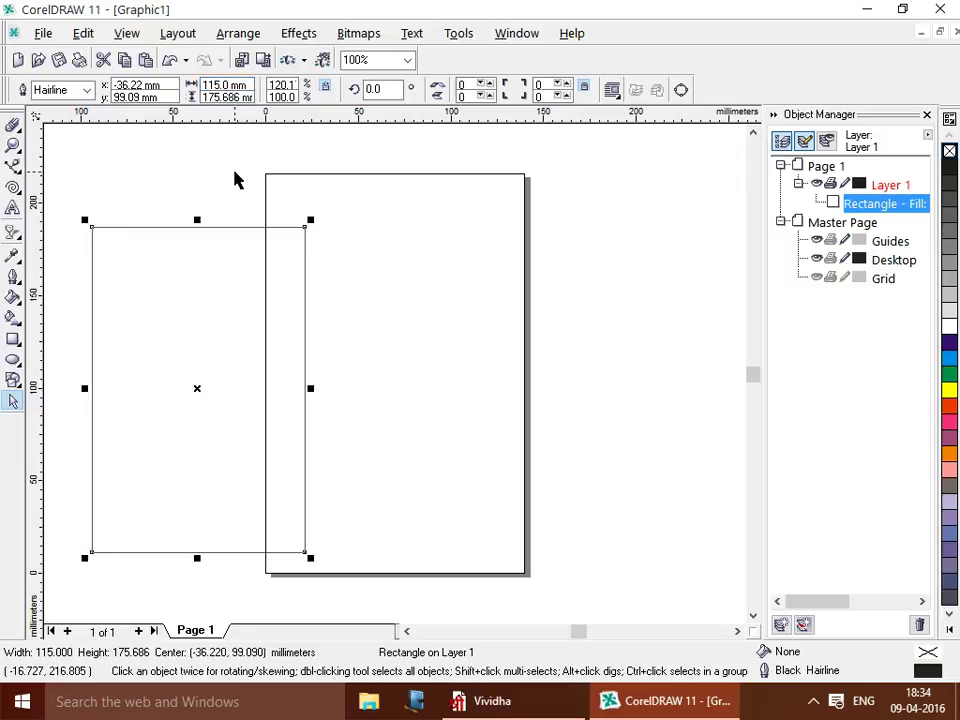
left_click(212, 95)
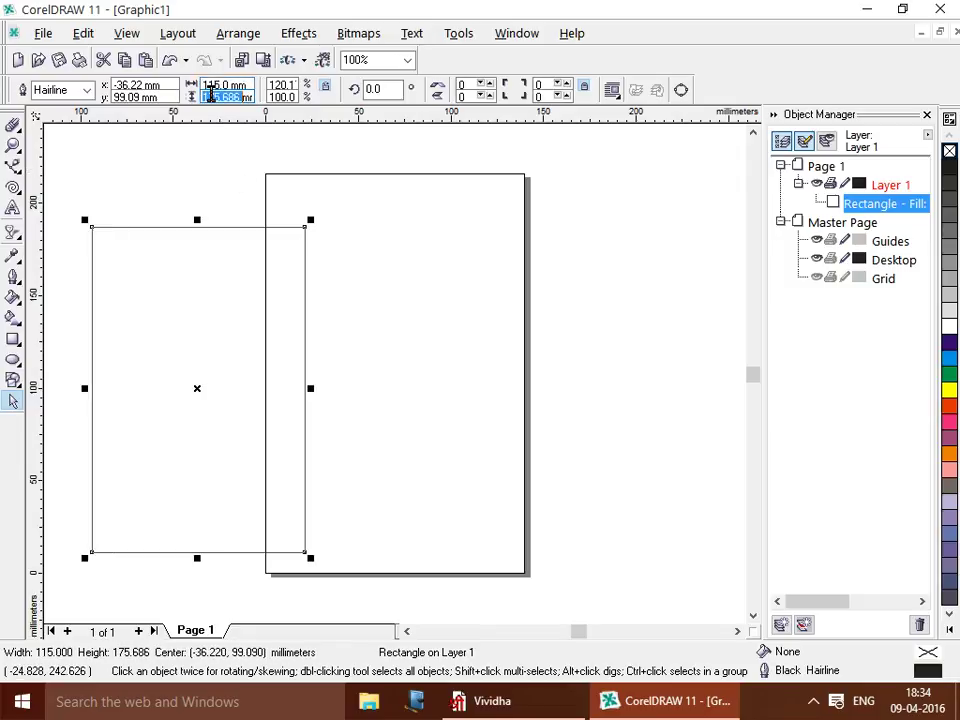
type("190mm")
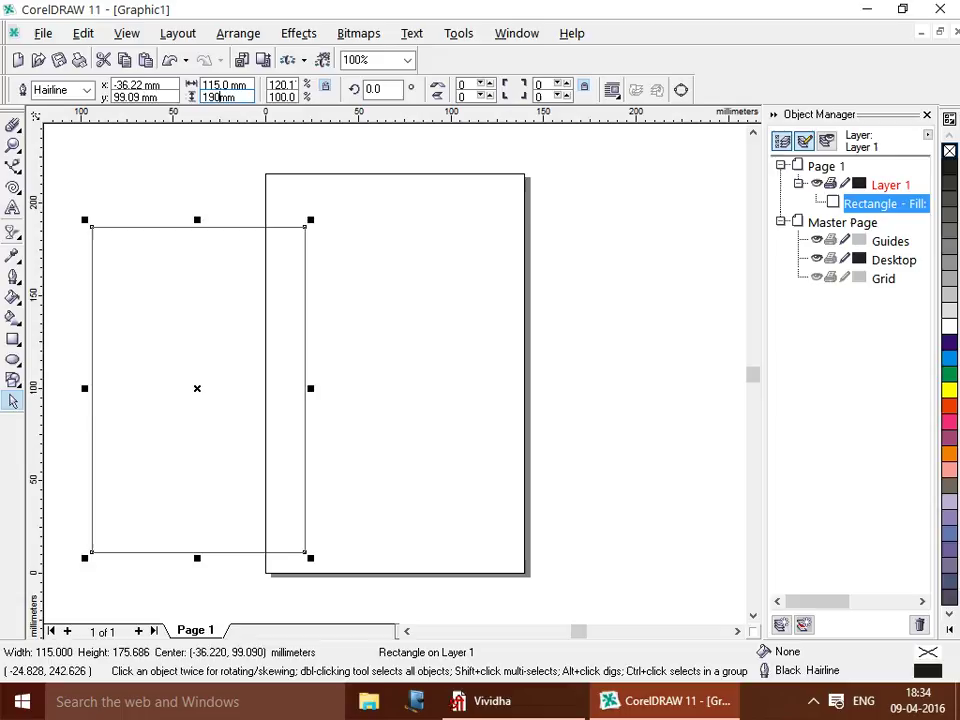
key("Left")
key("Left")
key("BackSpace")
type("5")
key("Return")
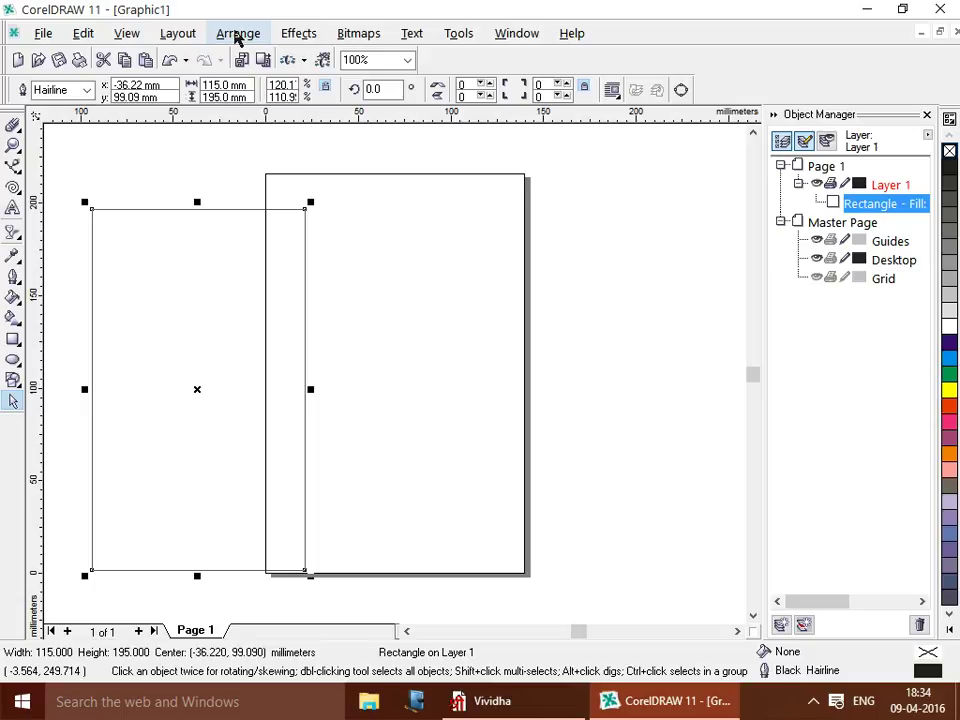
Center the rectangle using Arrange > Align and Distribute > Center to Page.
left_click(238, 35)
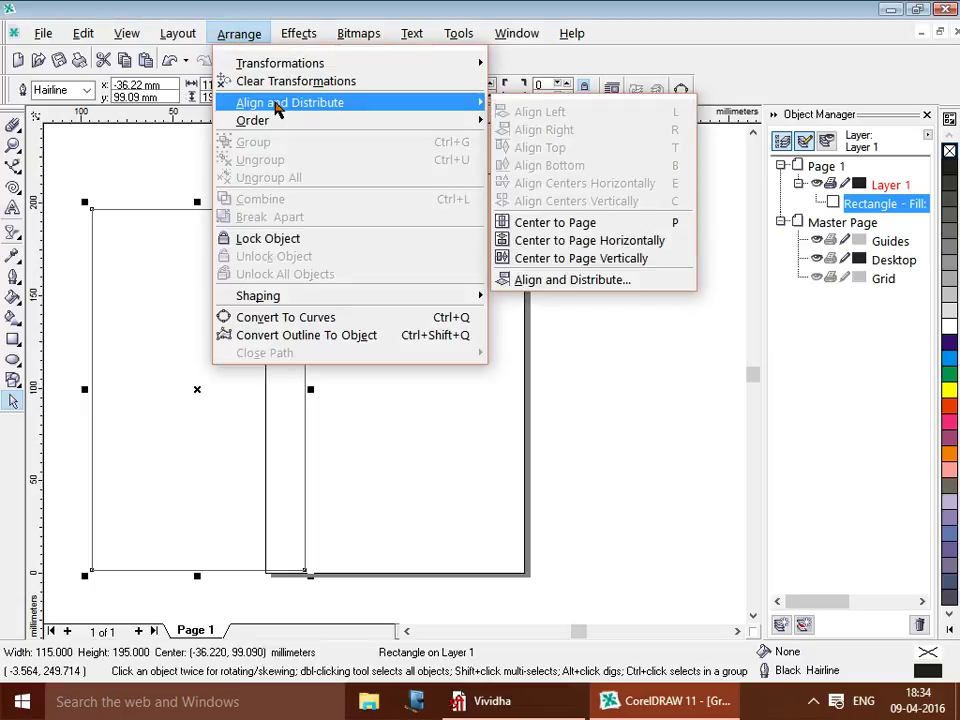
mouse_move(290, 102)
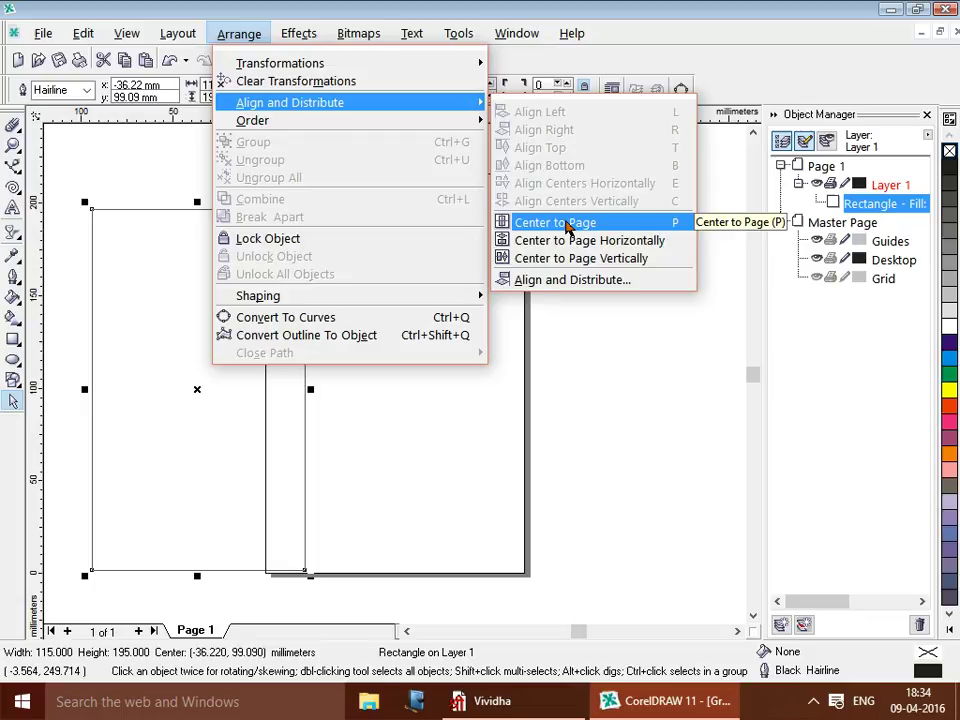
left_click(566, 224)
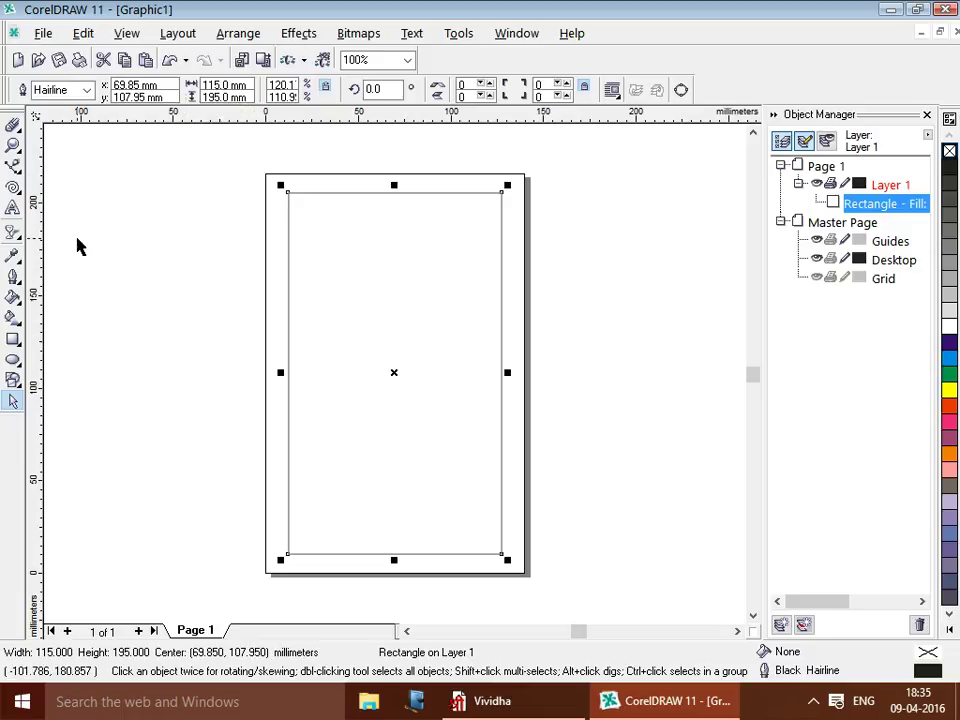
left_click(98, 258)
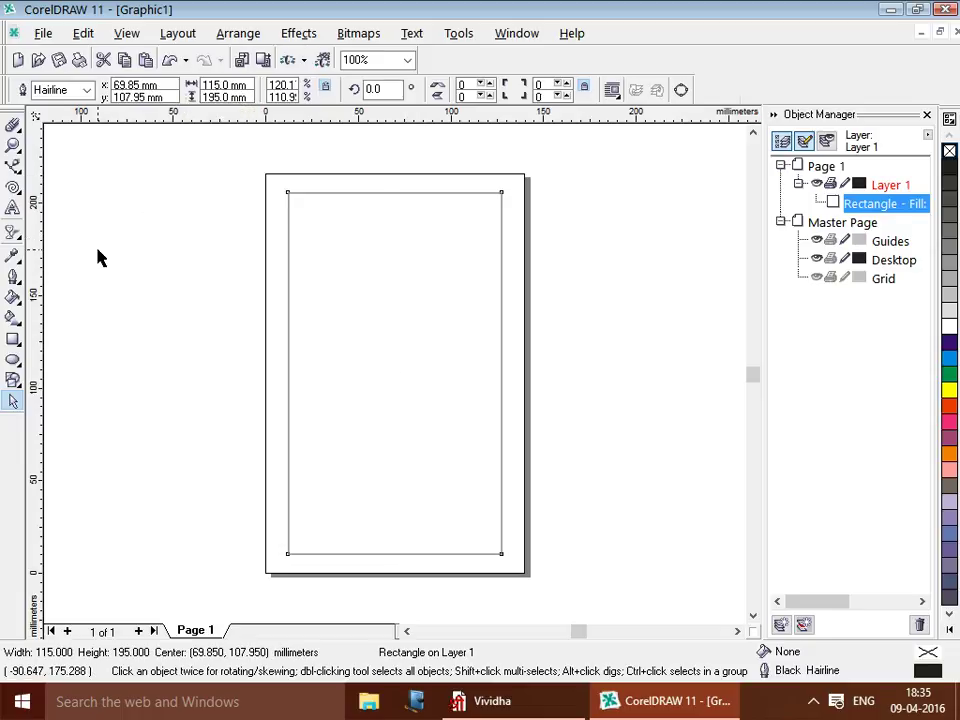
Place guidelines on the rectangle's left, right, bottom and top edges.
left_click(289, 257)
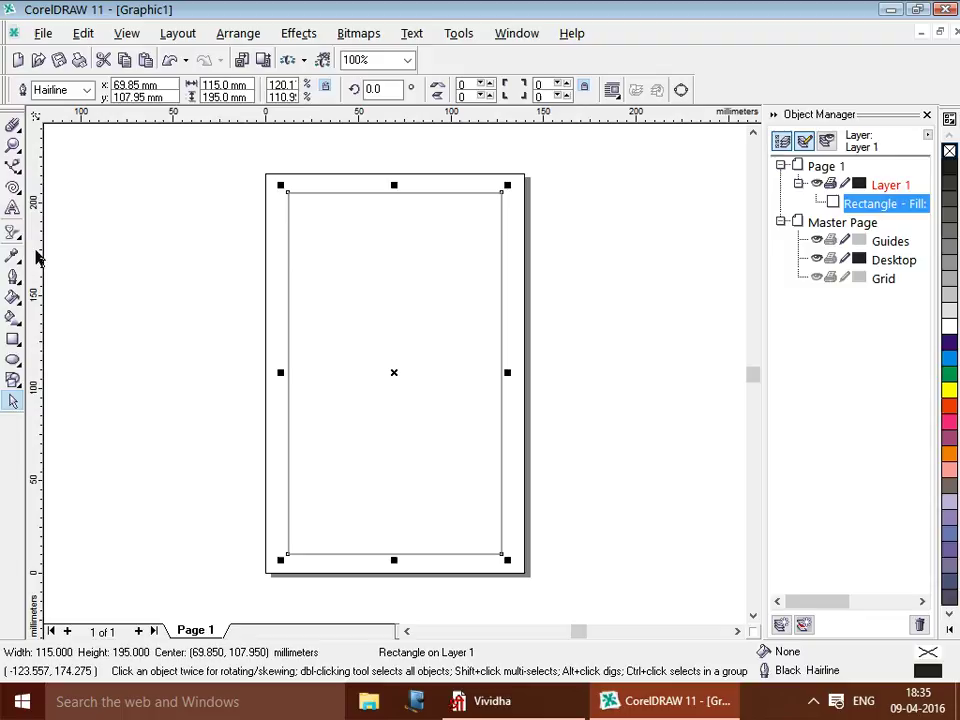
mouse_move(36, 258)
left_mouse_down()
mouse_move(136, 268)
mouse_move(38, 265)
left_mouse_up()
left_click_drag(38, 265, 289, 272)
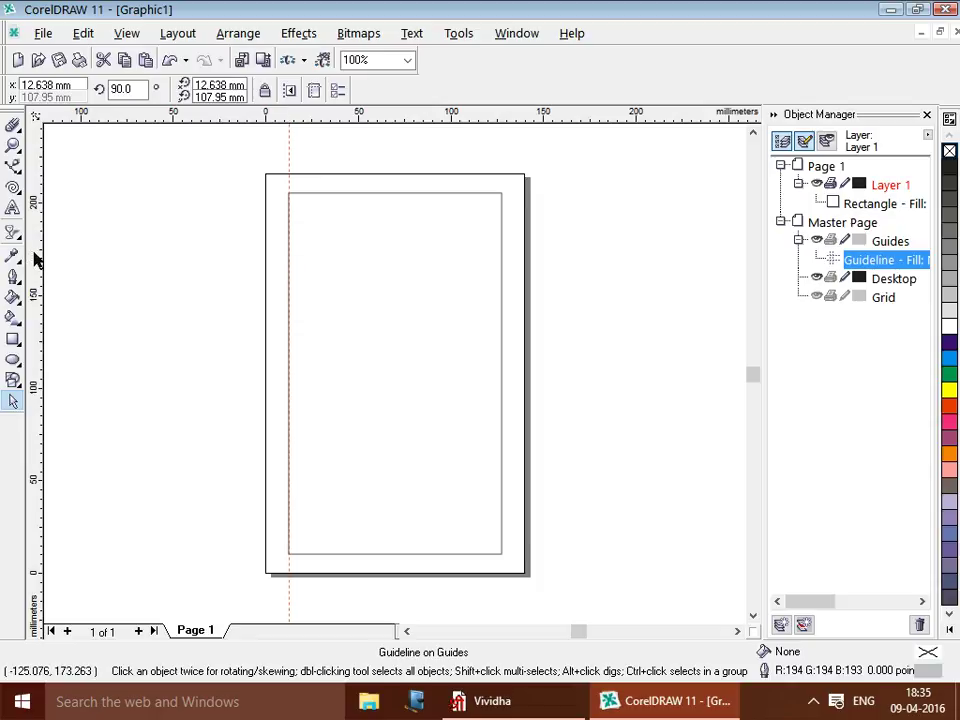
left_click_drag(445, 281, 503, 285)
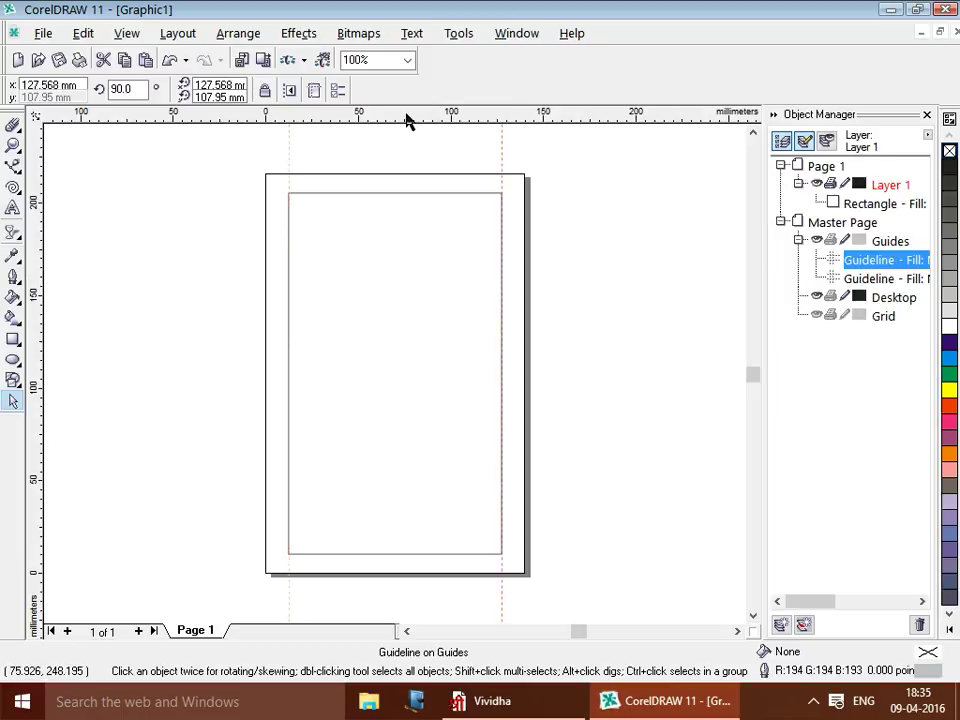
left_click_drag(407, 118, 476, 558)
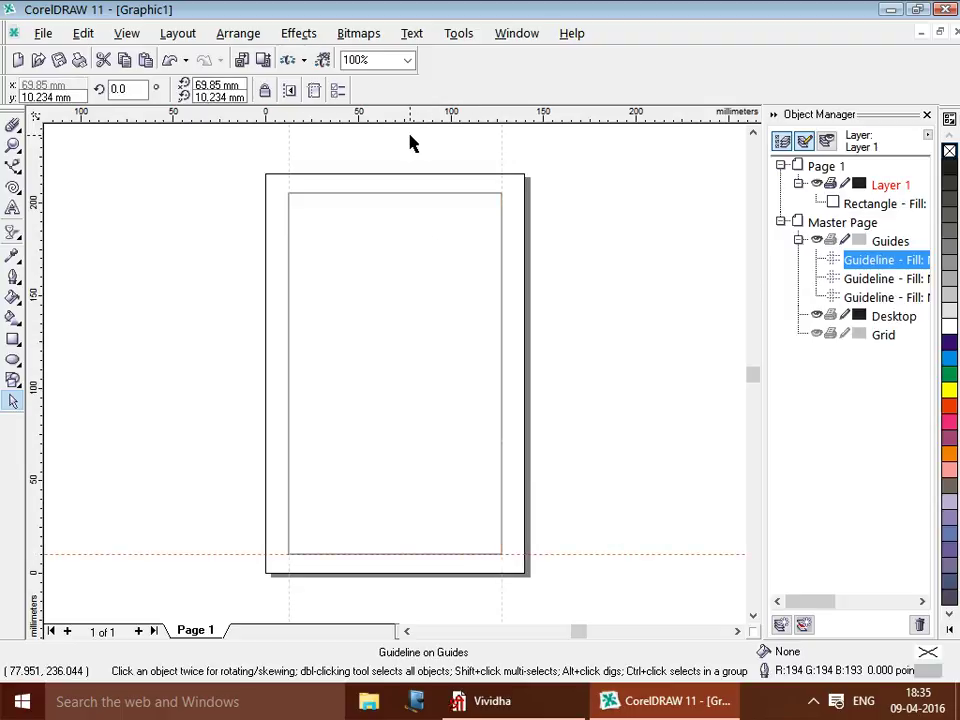
left_click_drag(407, 118, 426, 202)
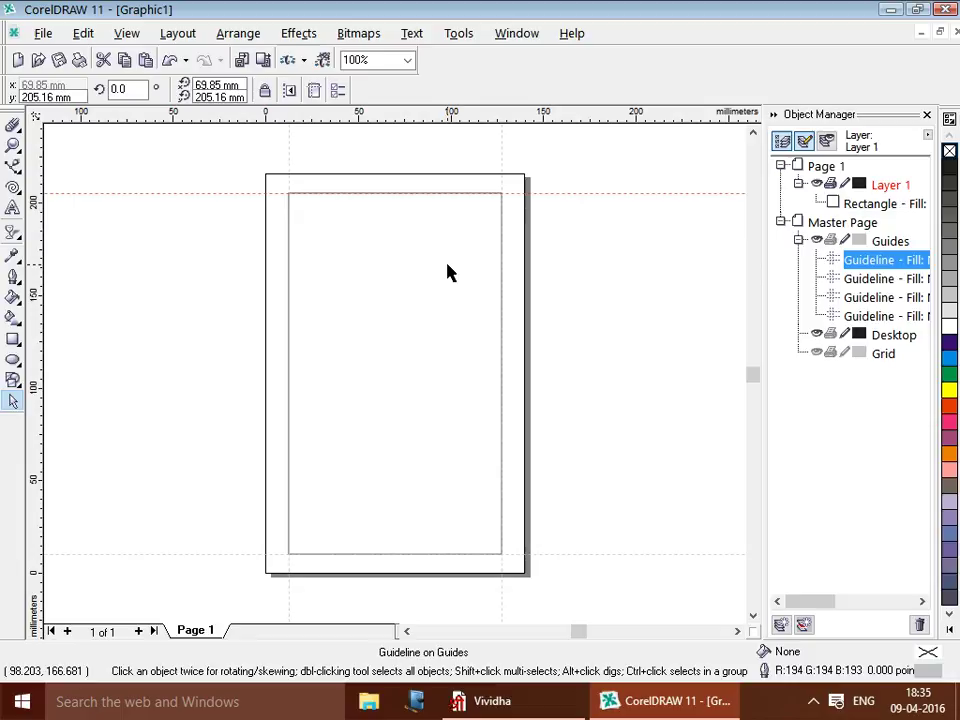
Delete the margin rectangle, keeping the guidelines, and add Page 2, returning to Page 1.
left_click(290, 290)
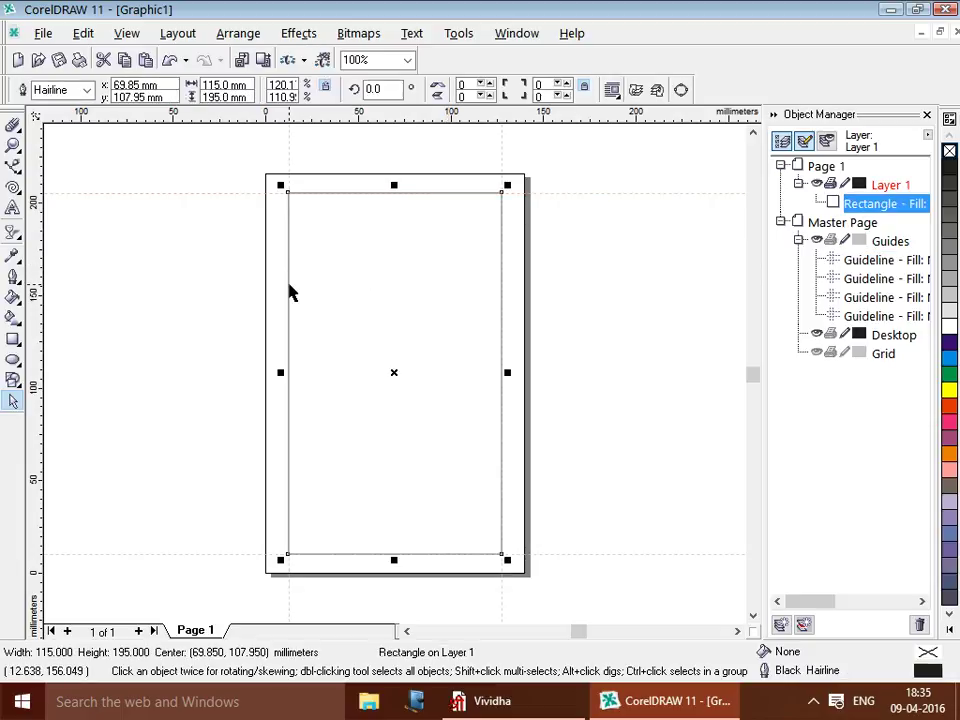
key("Delete")
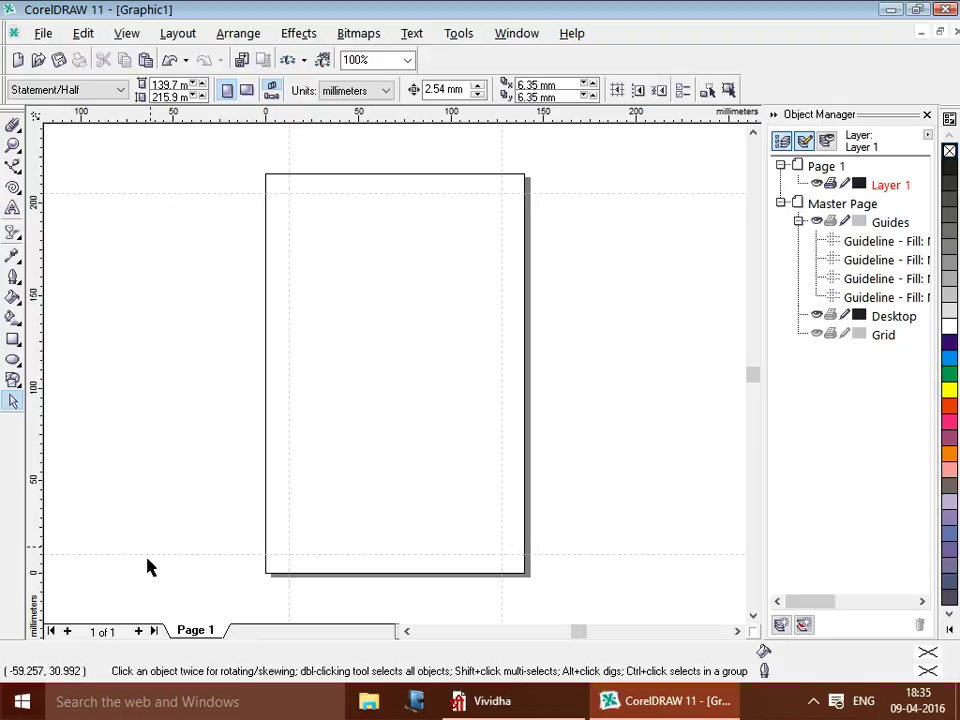
left_click(138, 631)
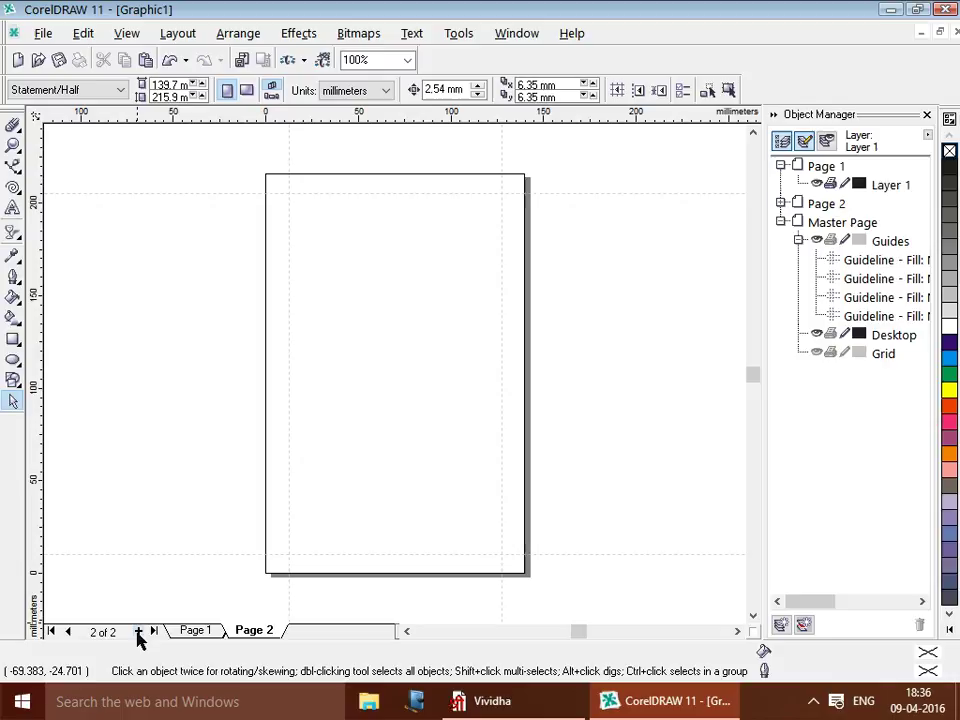
left_click(68, 631)
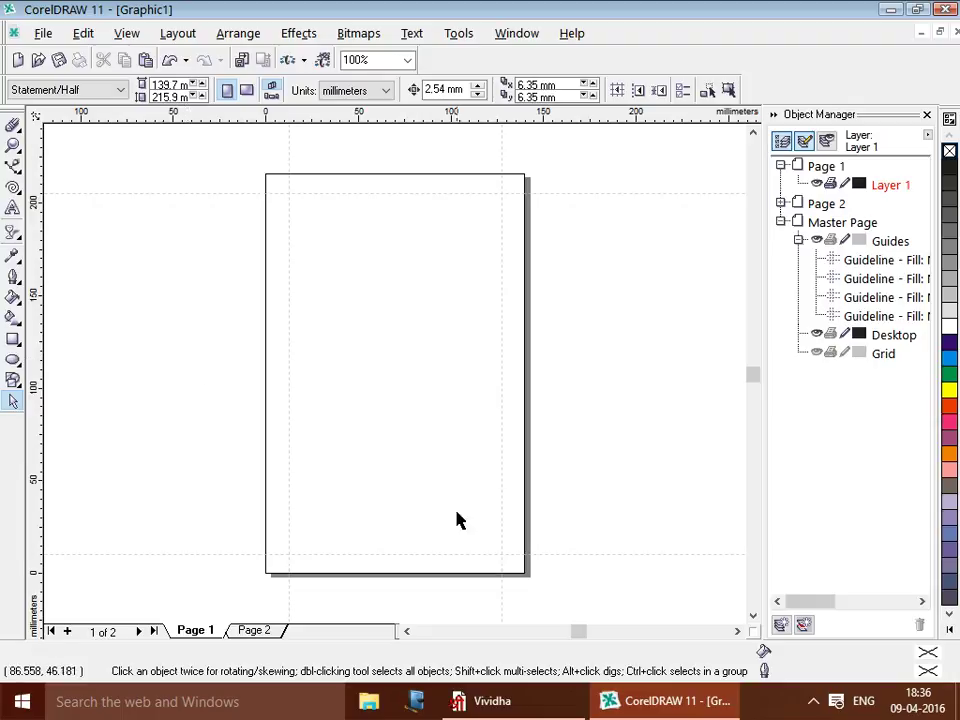
Open the savvaasher poem file in Vividha from File Explorer's recent files.
left_click(22, 703)
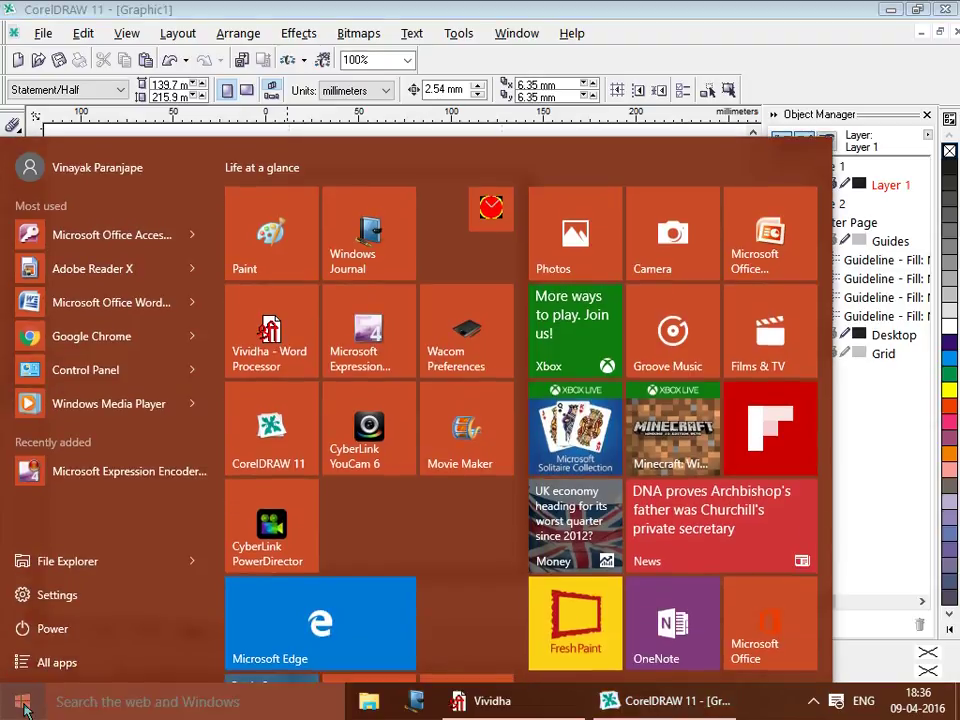
left_click(22, 705)
left_click(365, 702)
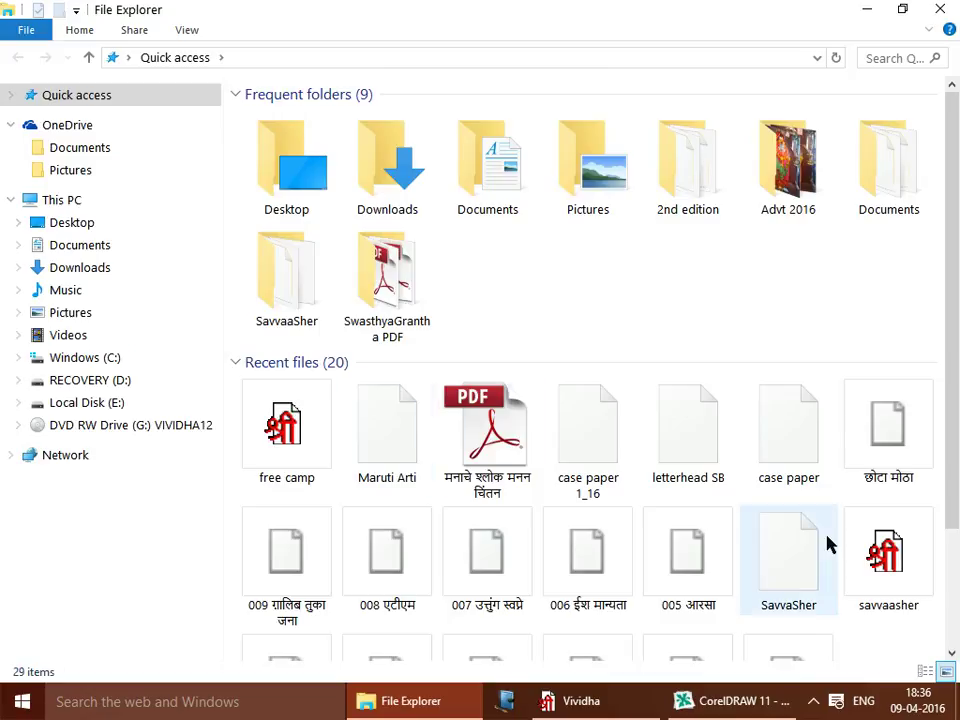
left_click(952, 628)
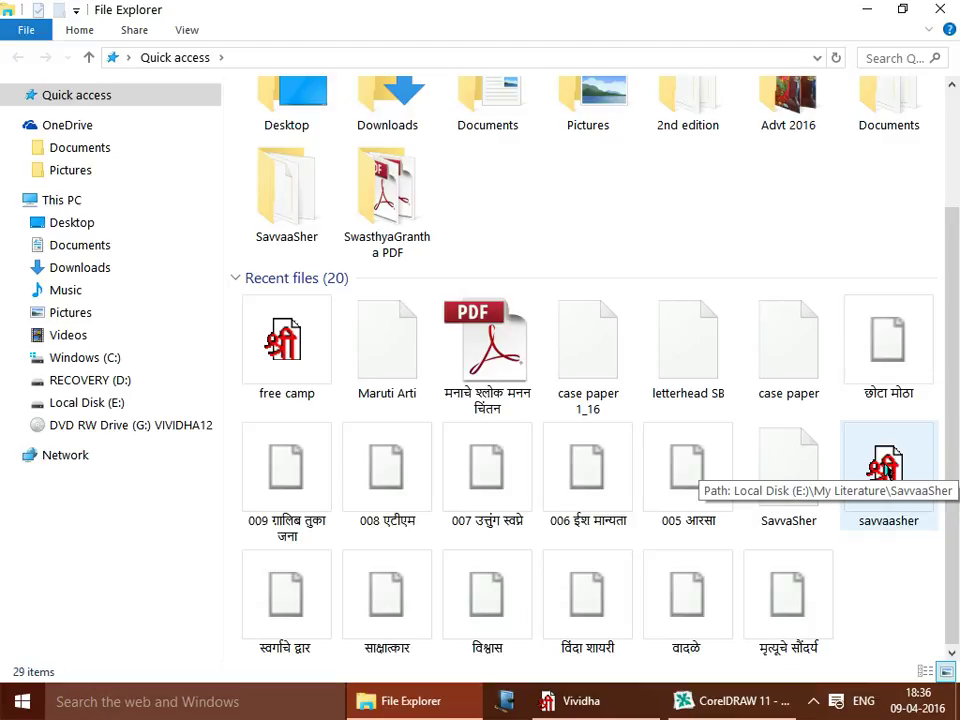
double_click(885, 466)
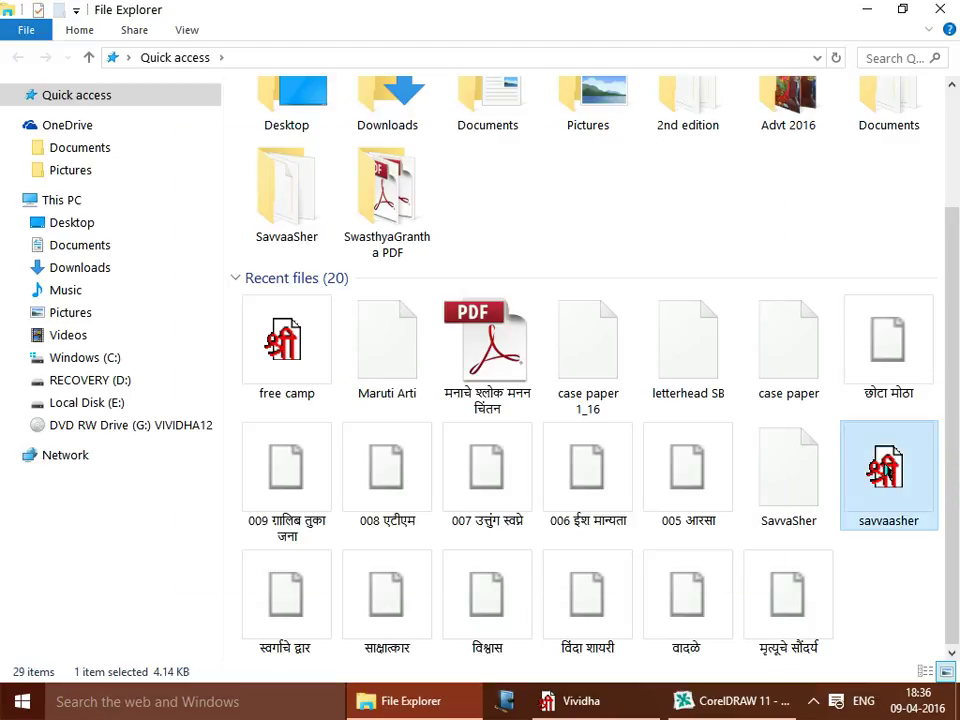
left_click(611, 701)
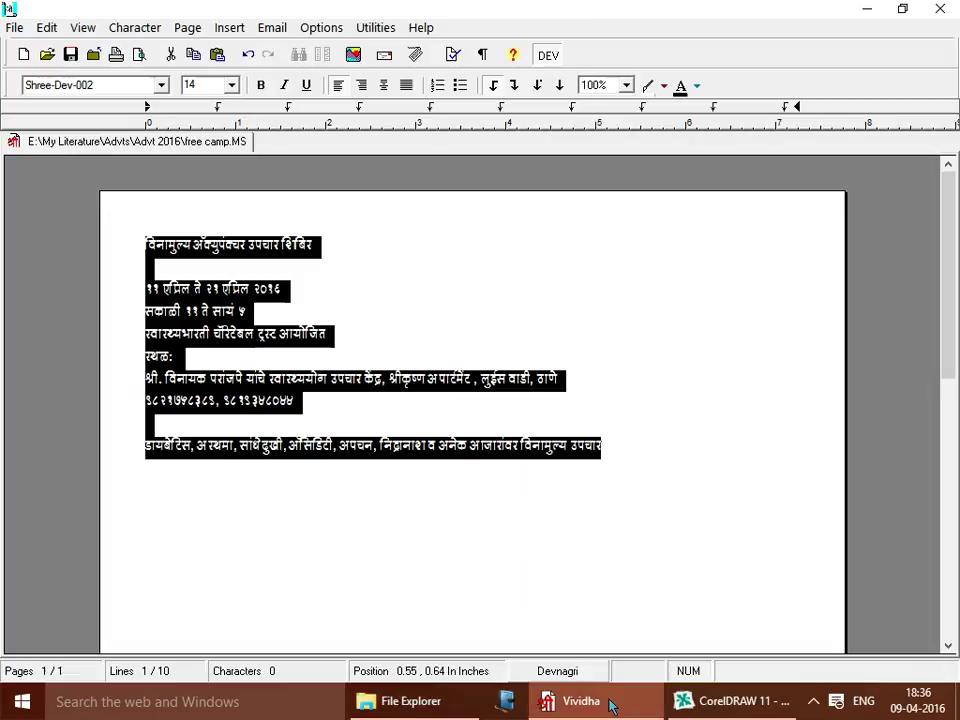
left_click(940, 9)
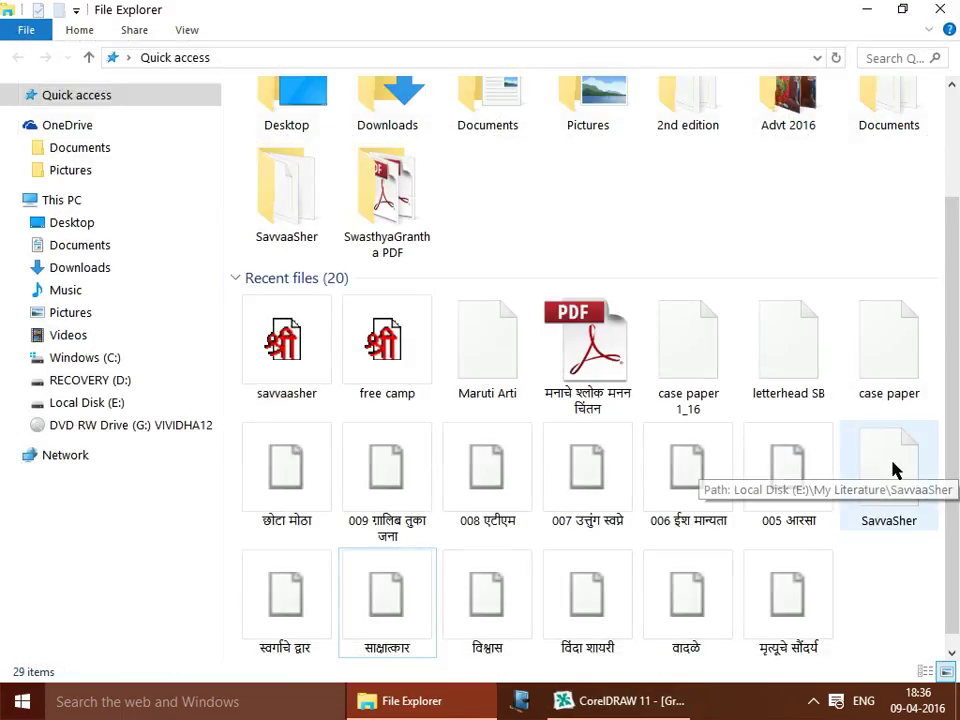
double_click(895, 470)
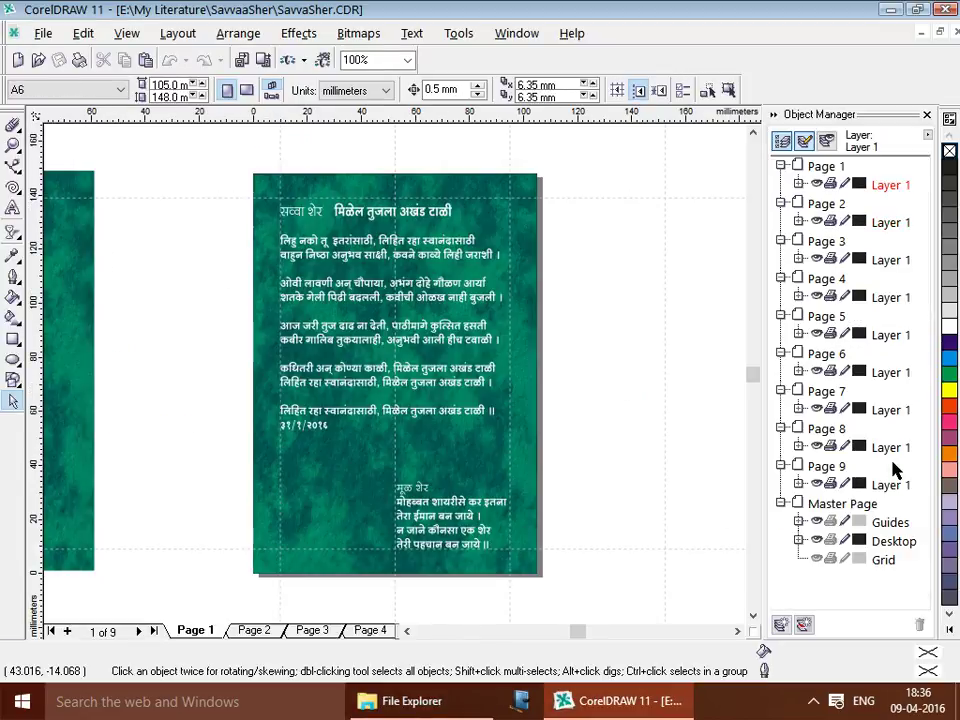
left_click(955, 32)
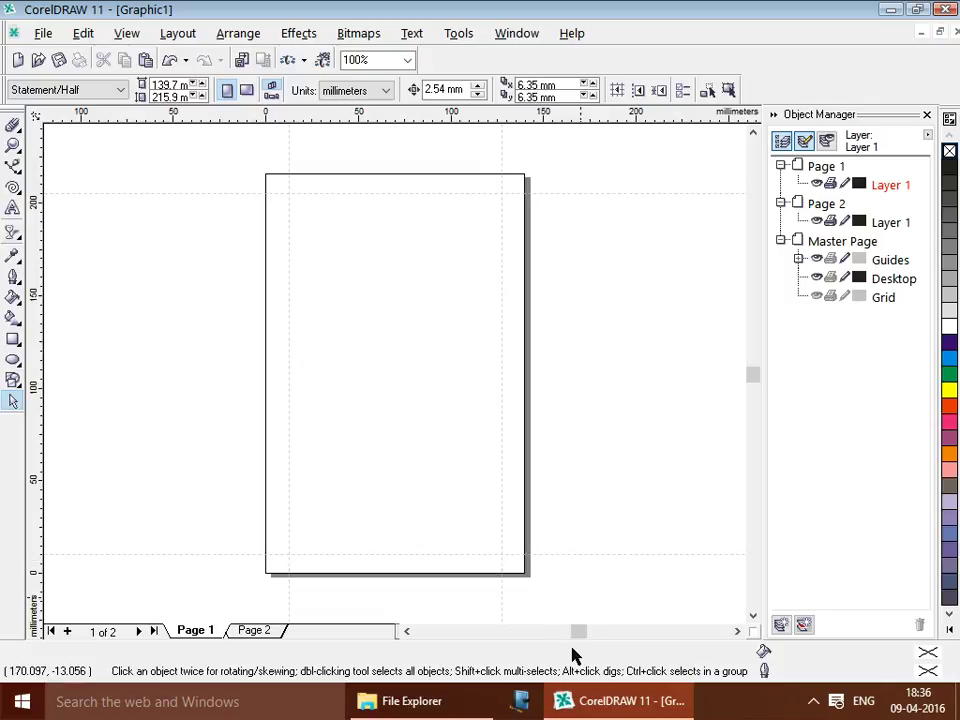
left_click(428, 701)
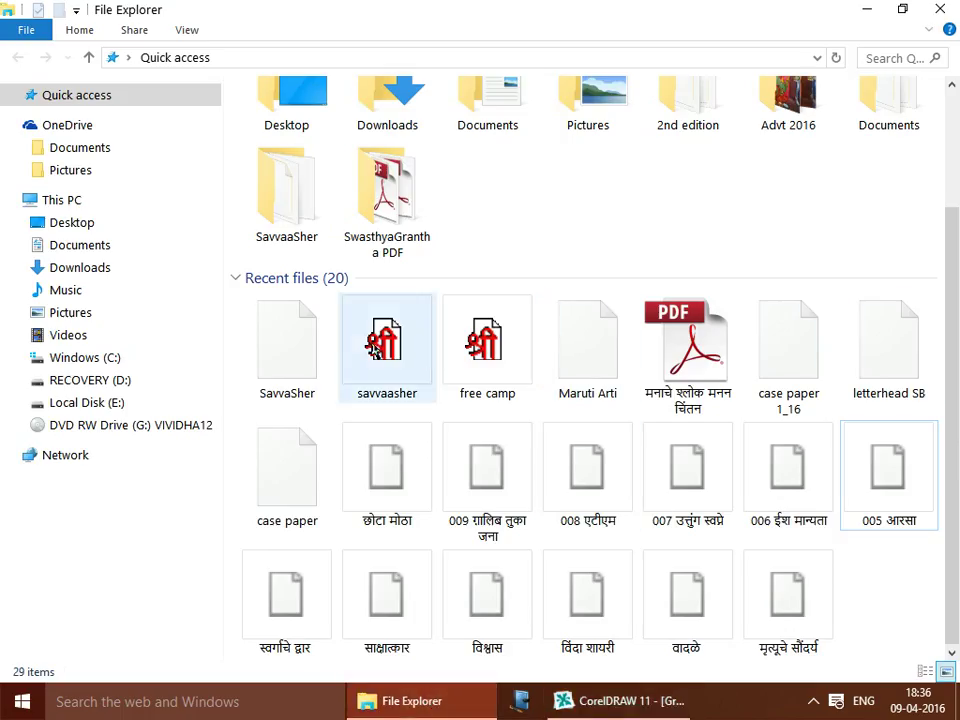
double_click(424, 349)
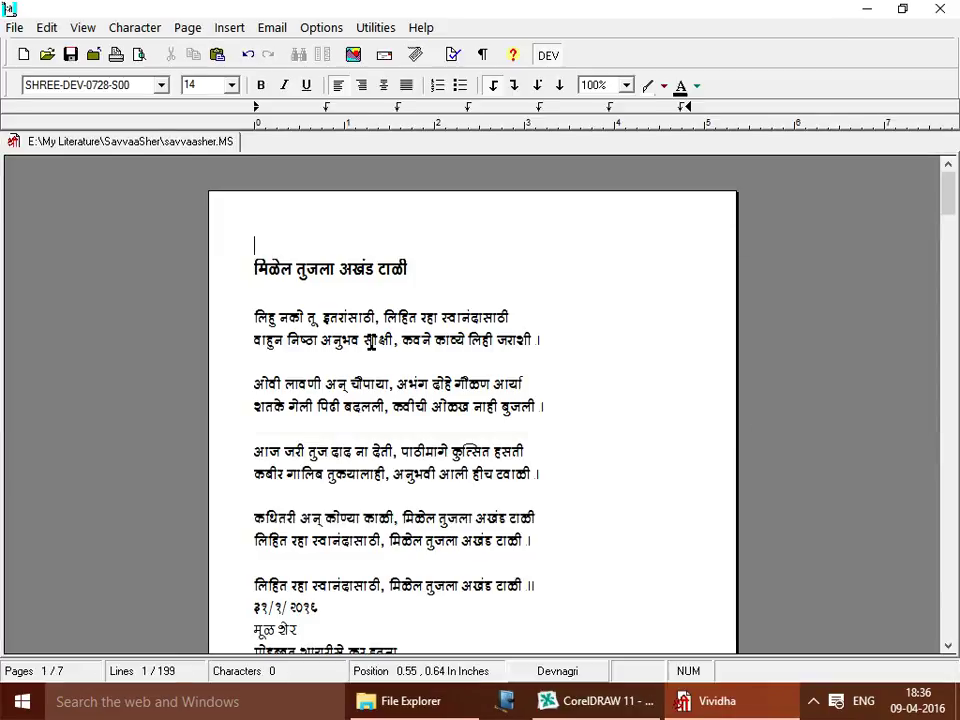
Copy the whole savvaasher poem with Ctrl+A and Copy Text, then return to CorelDRAW.
left_click(949, 648)
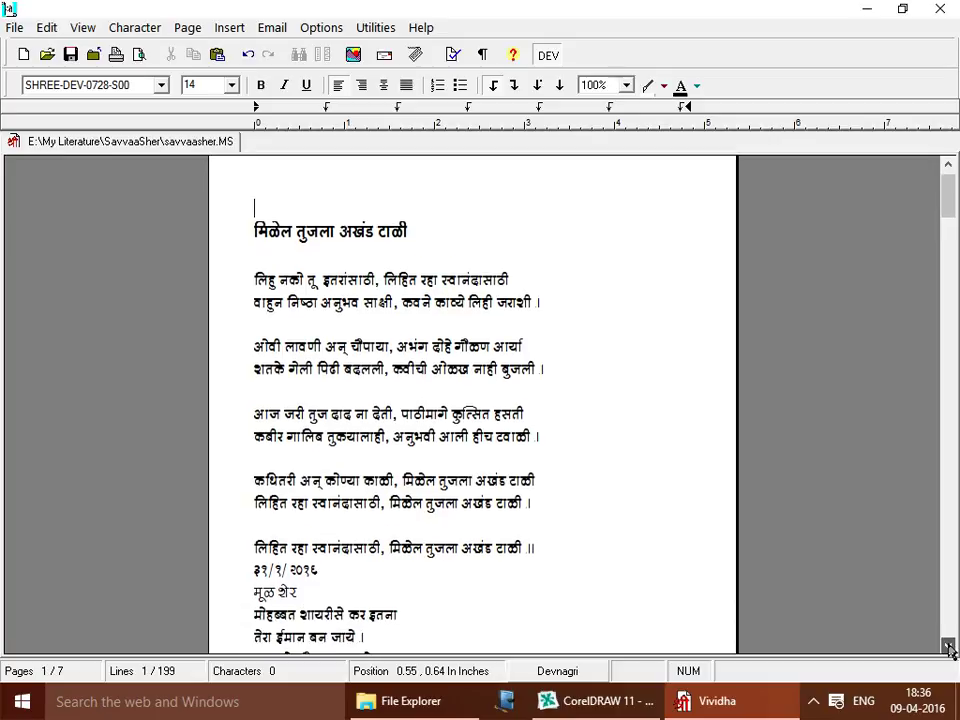
left_click(949, 648)
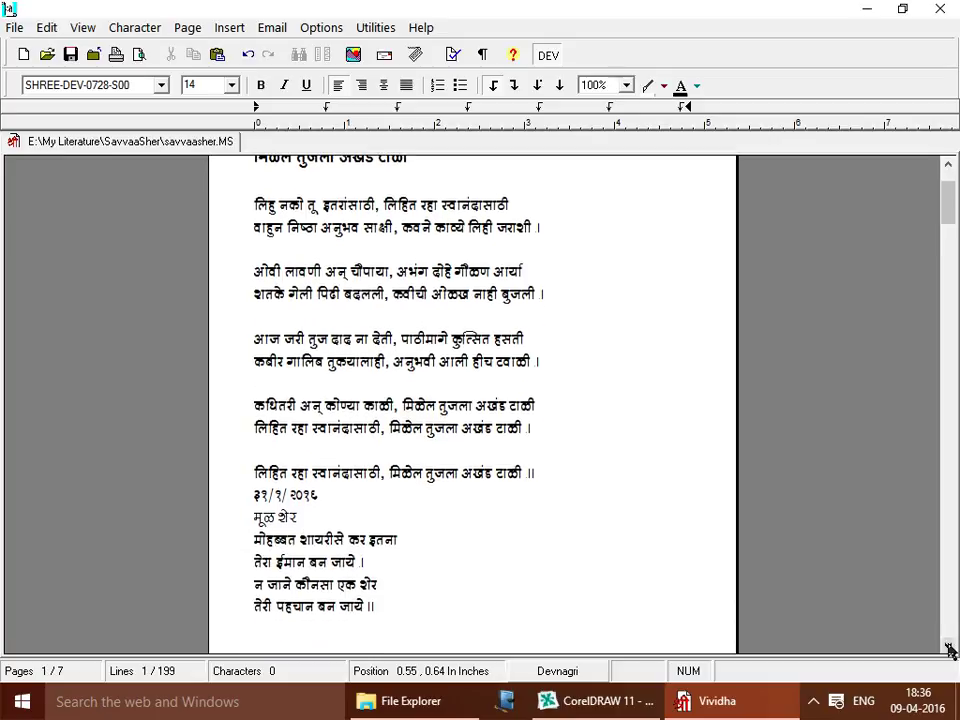
left_click(949, 166)
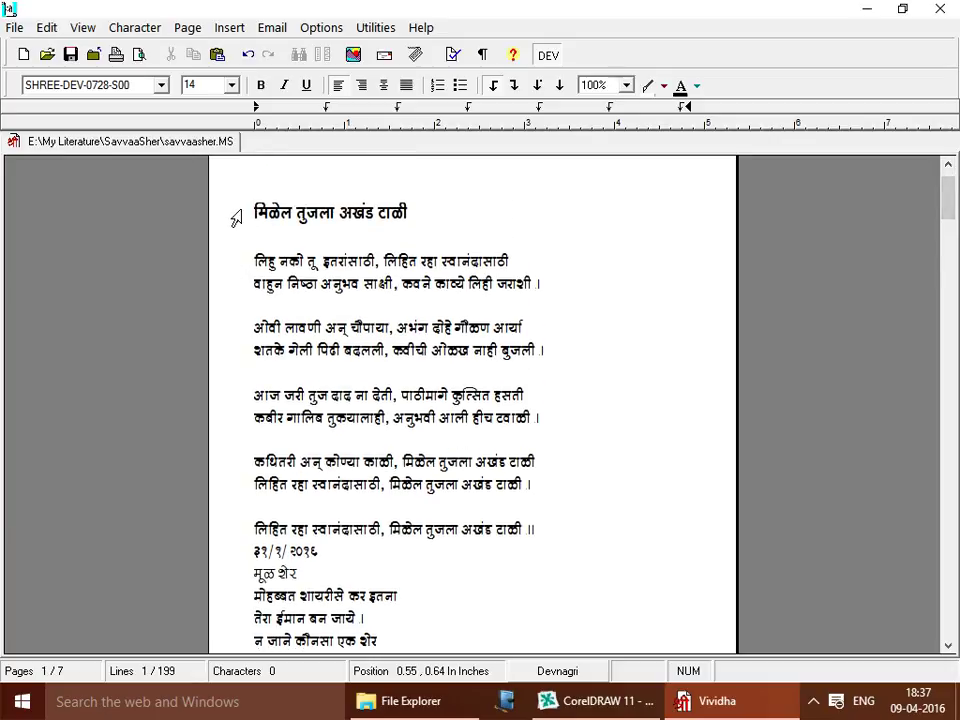
left_click(236, 217)
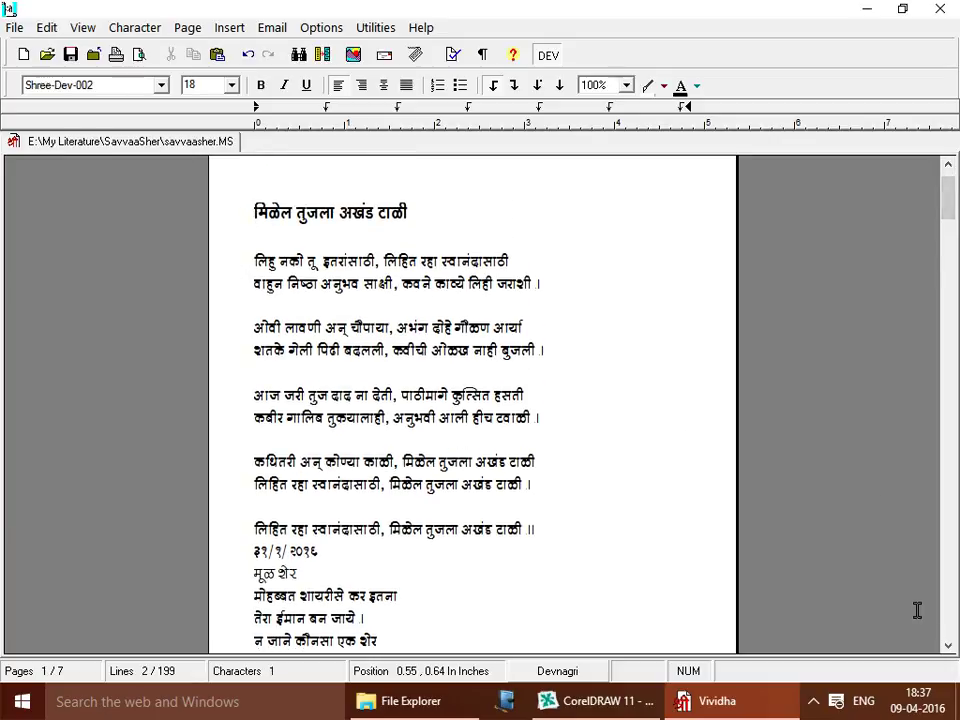
left_click(948, 647)
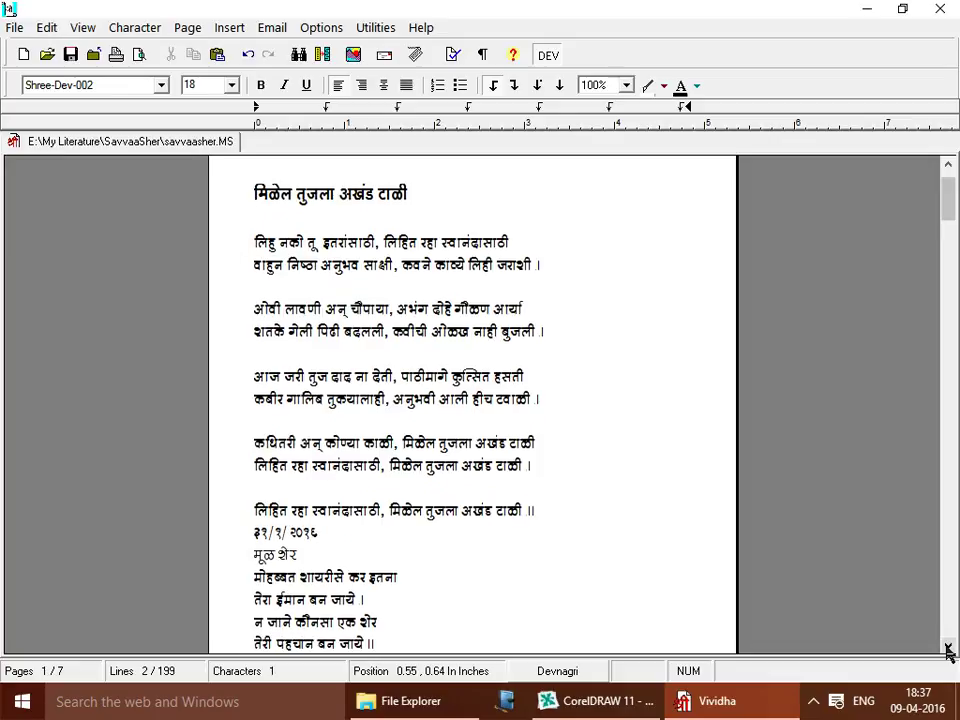
left_click(948, 647)
double_click(948, 647)
left_click(948, 647)
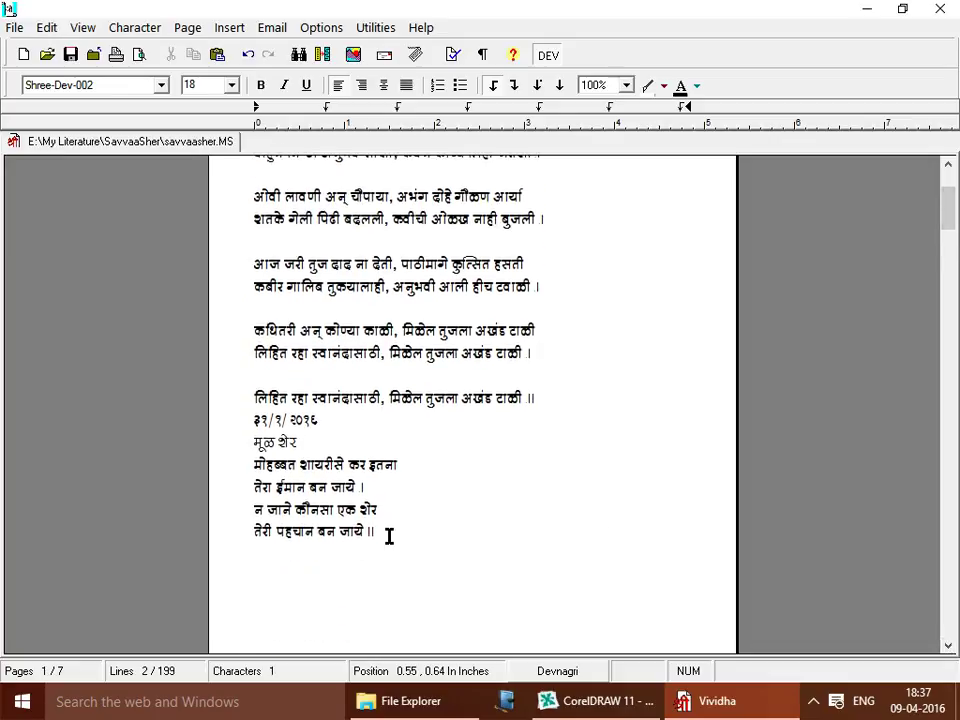
key("ctrl+a")
scroll(389, 536, "up", 2)
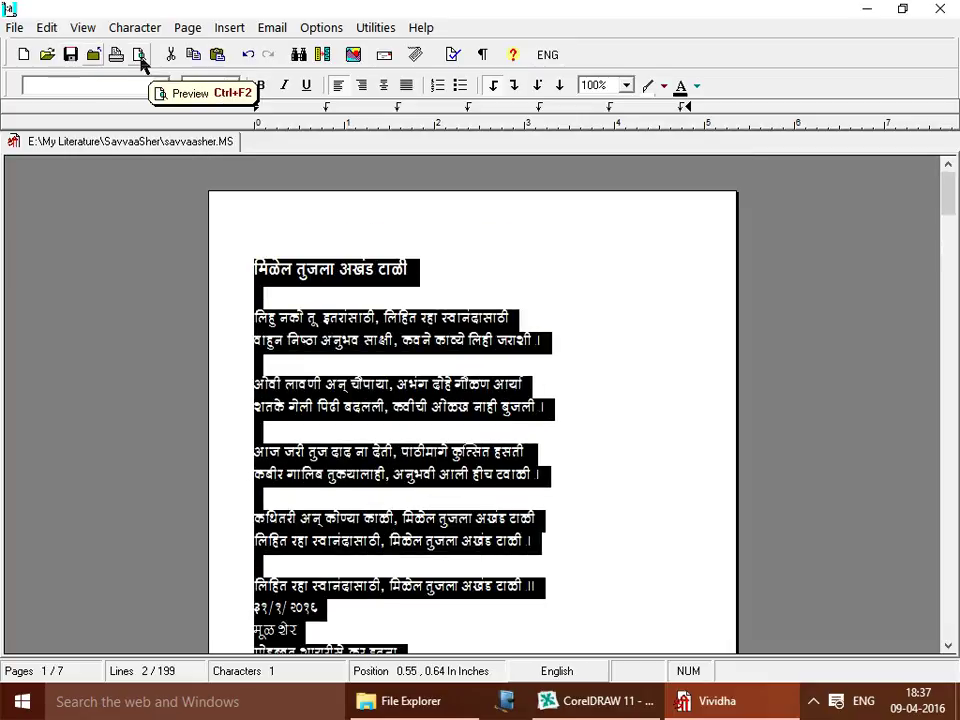
left_click(195, 58)
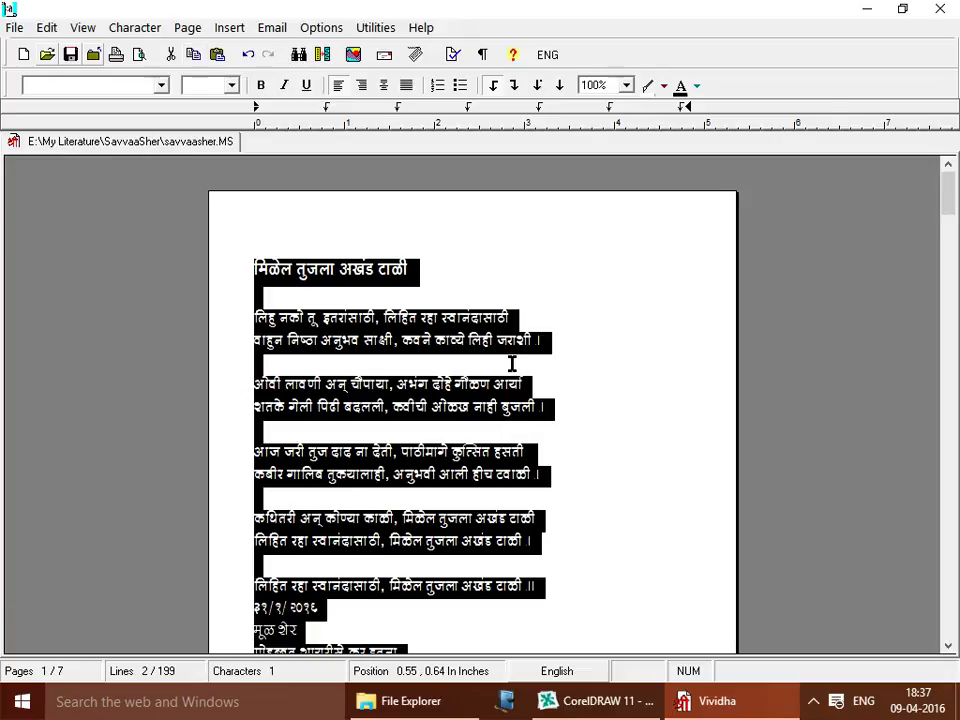
left_click(620, 700)
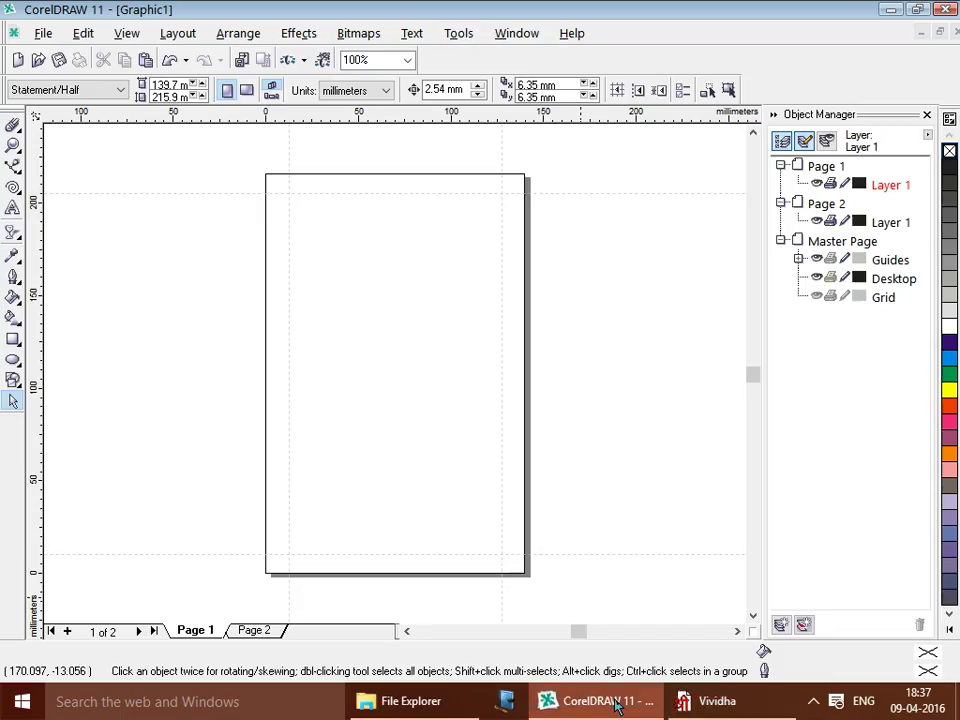
Draw a paragraph text frame between the guideline margins and paste the Marathi poem into it.
left_click(13, 207)
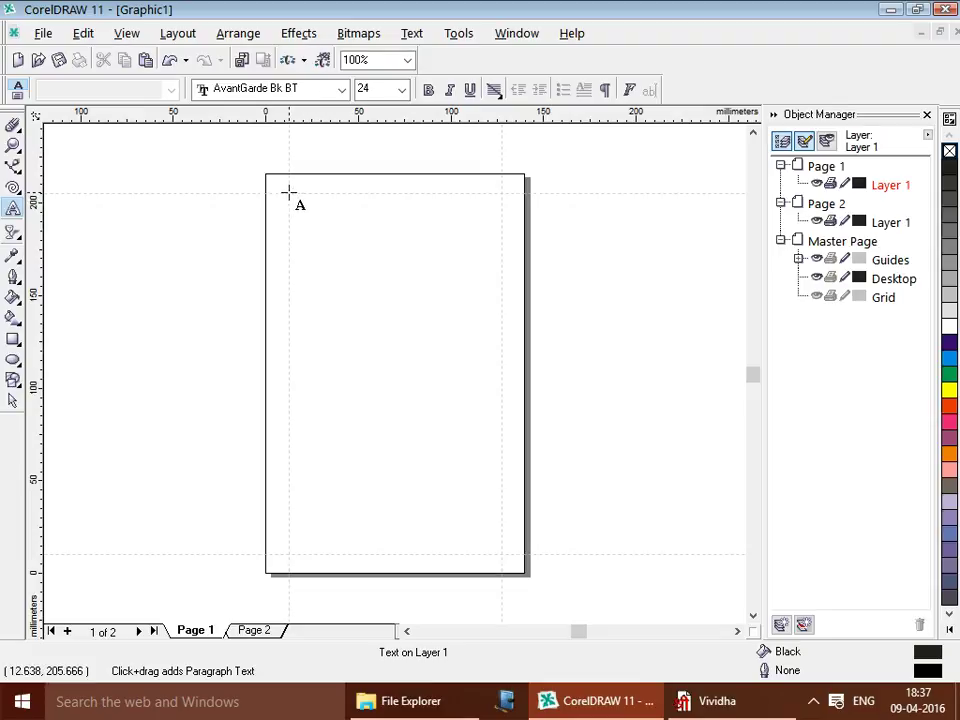
mouse_move(288, 192)
left_mouse_down()
mouse_move(502, 357)
mouse_move(502, 536)
left_mouse_up()
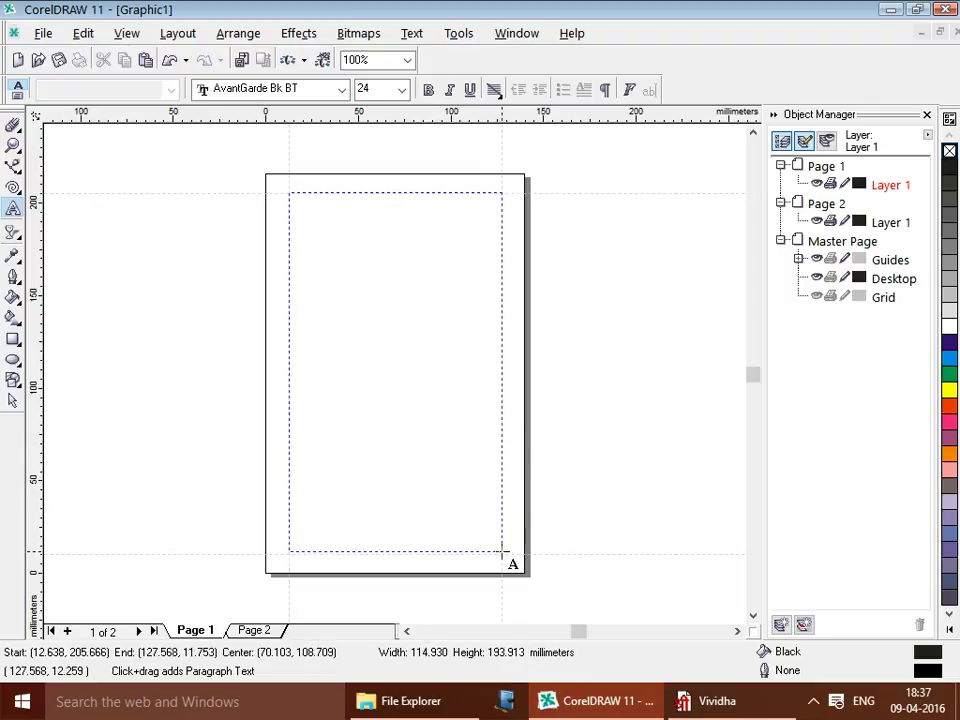
left_click_drag(502, 536, 501, 555)
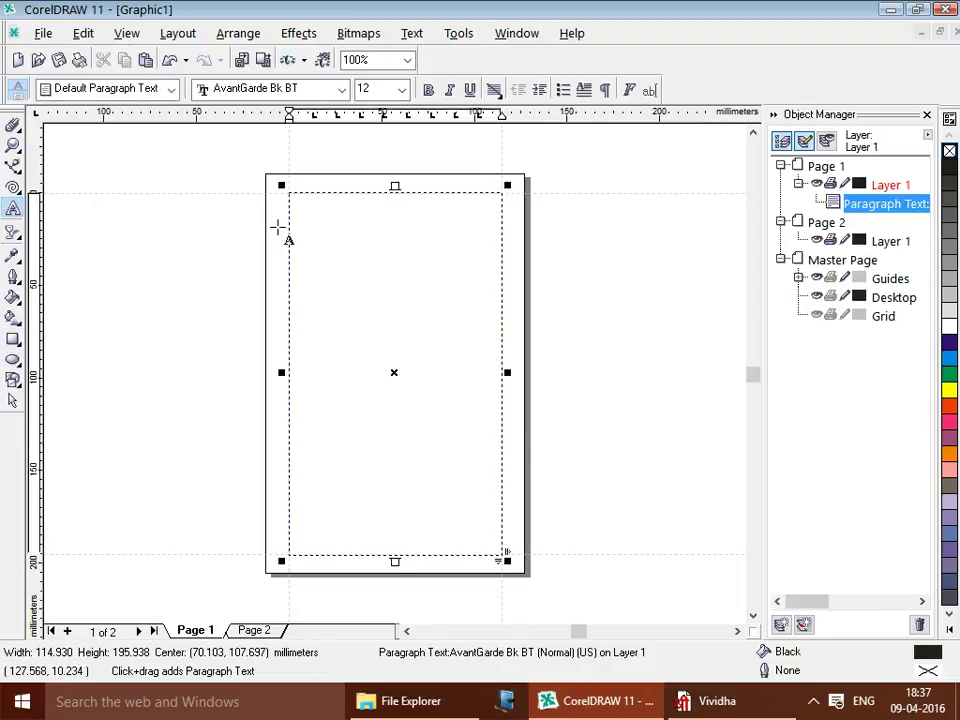
left_click(324, 208)
key("ctrl+v")
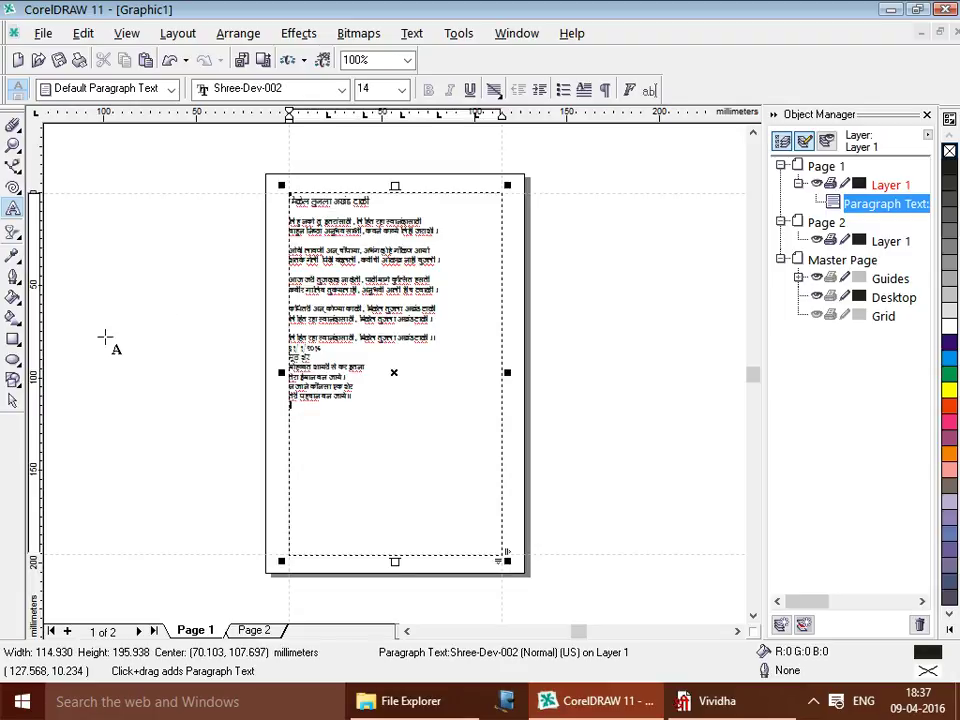
Zoom To Selected on the poem's text frame, then scroll to check the page.
left_click(12, 403)
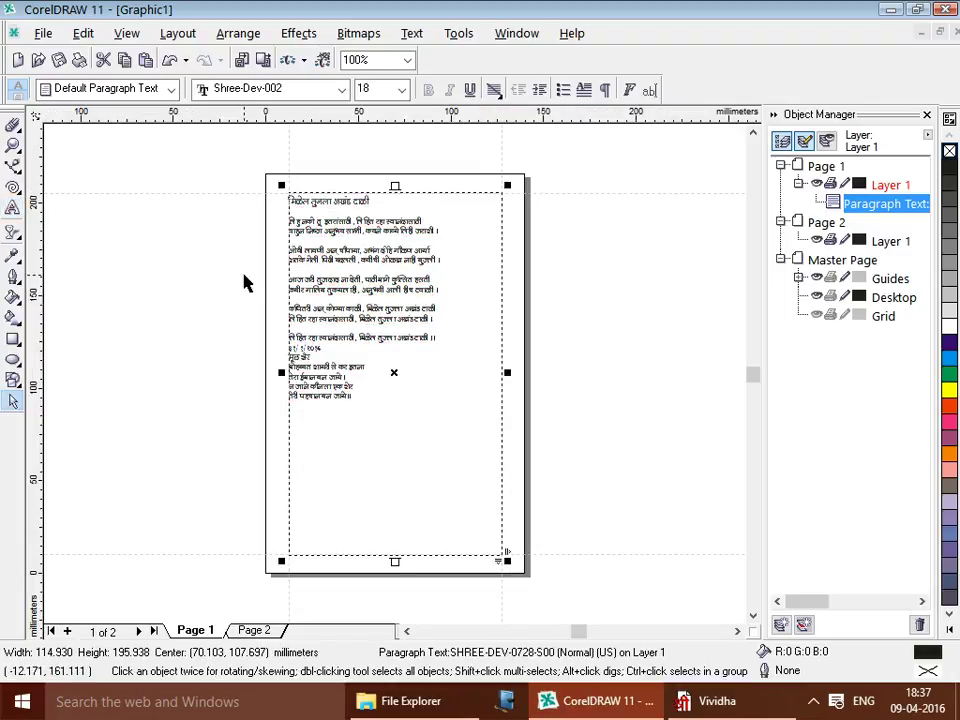
left_click(407, 60)
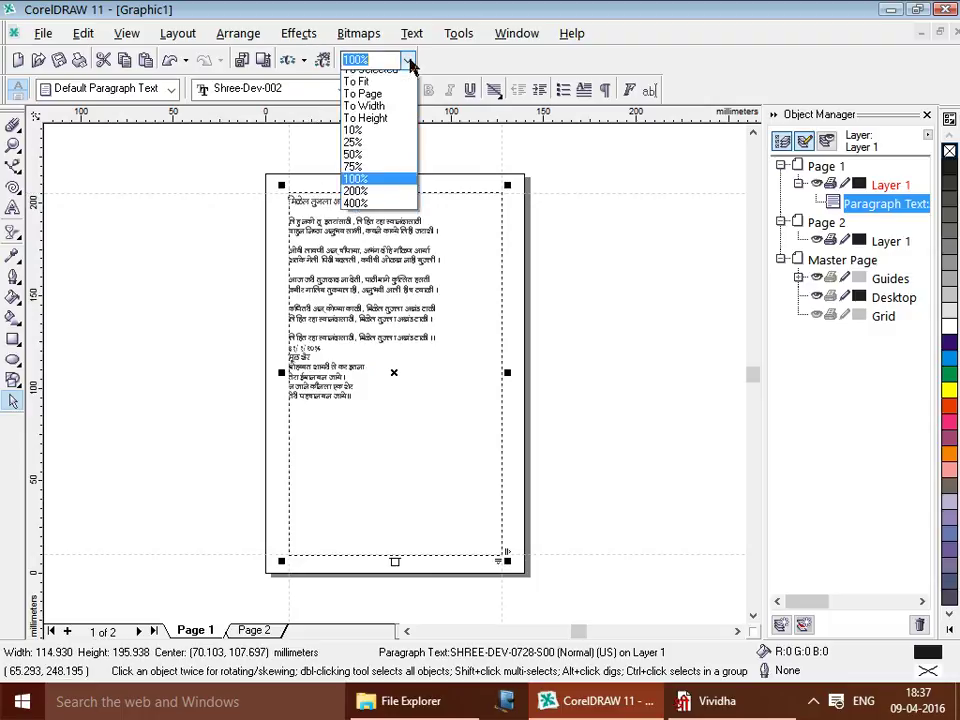
key("Escape")
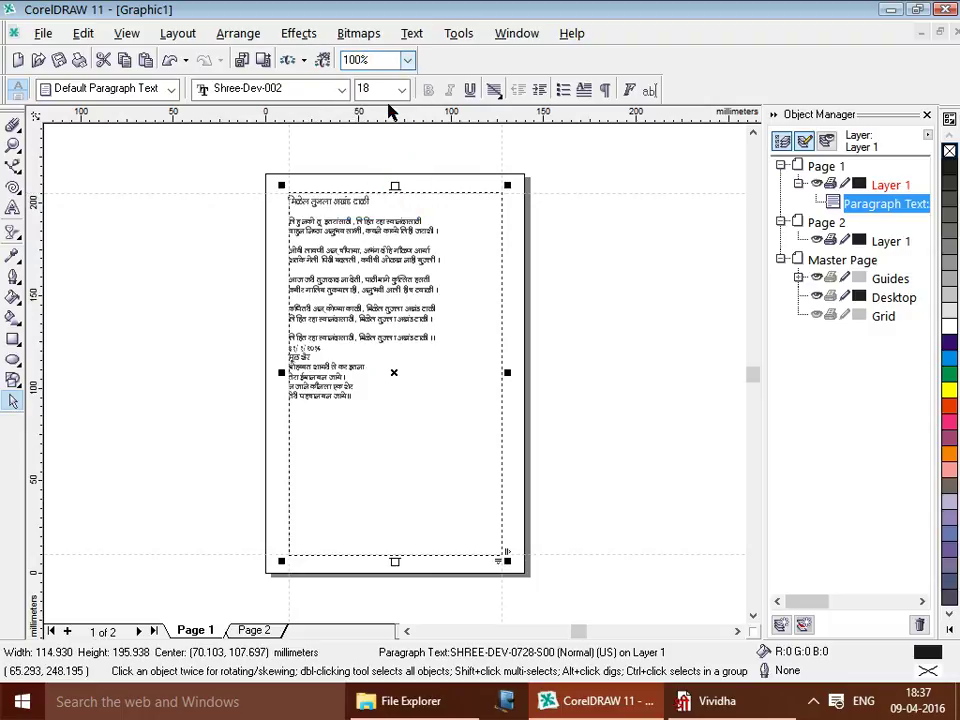
left_click(407, 60)
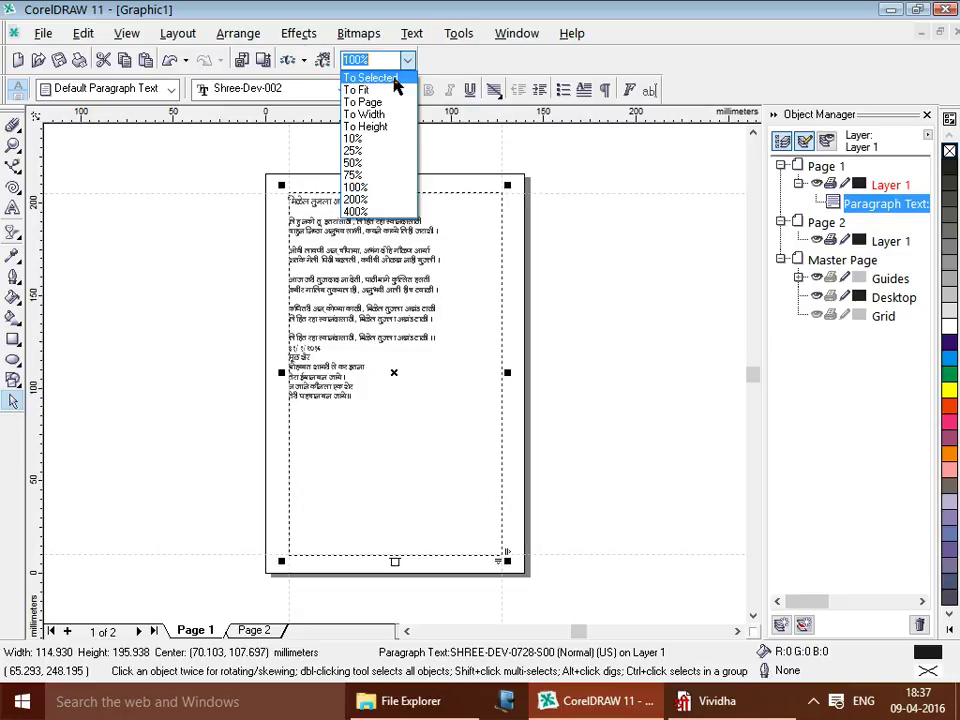
left_click(393, 84)
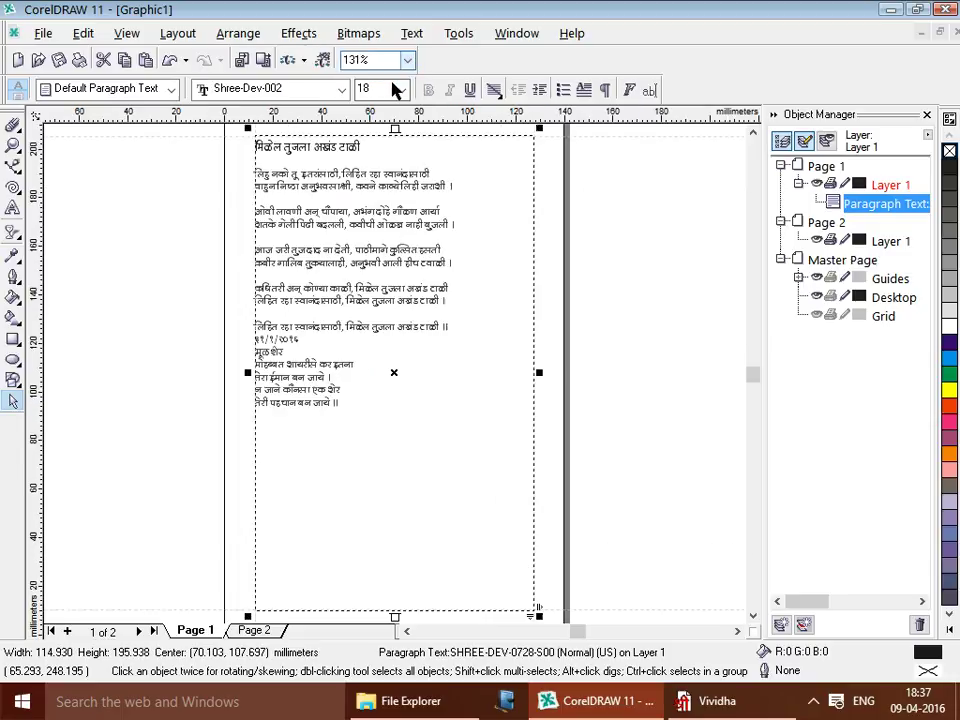
left_click(755, 135)
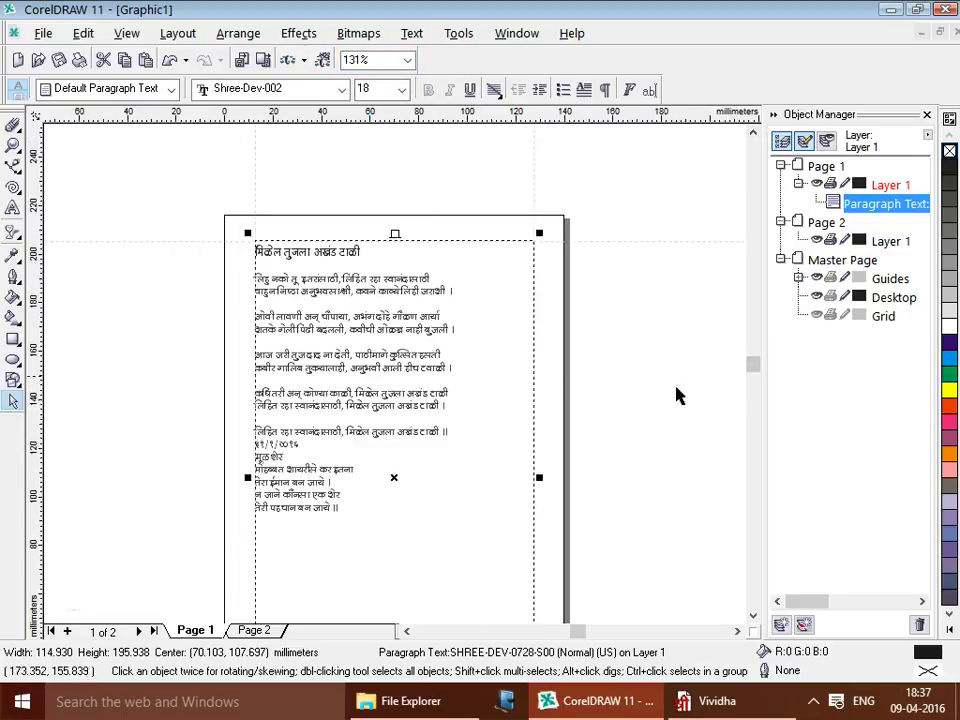
left_click(755, 618)
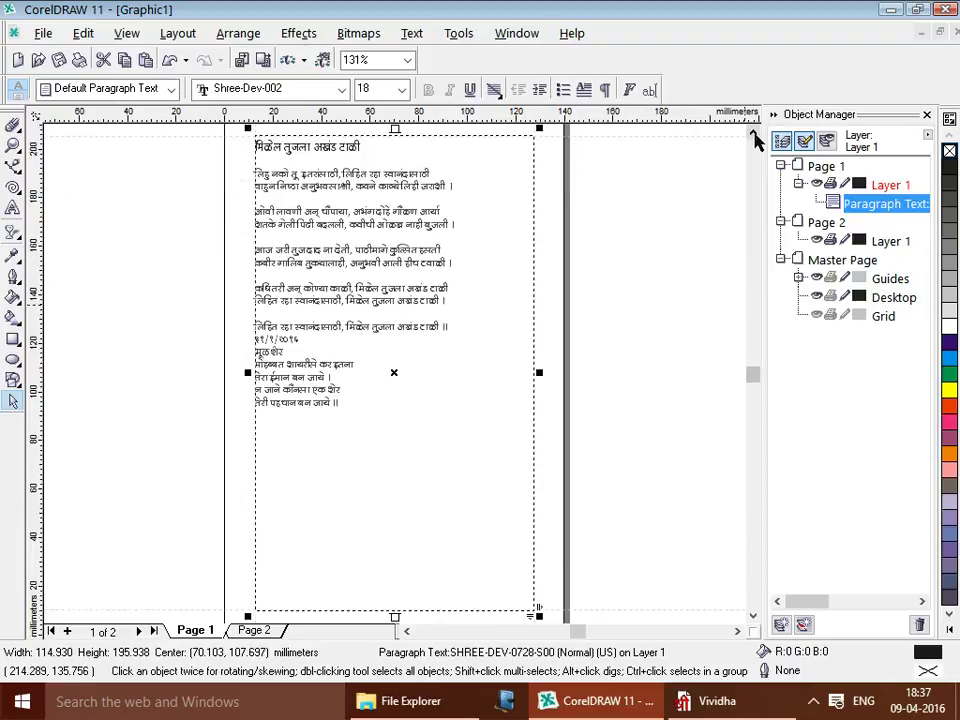
left_click(755, 133)
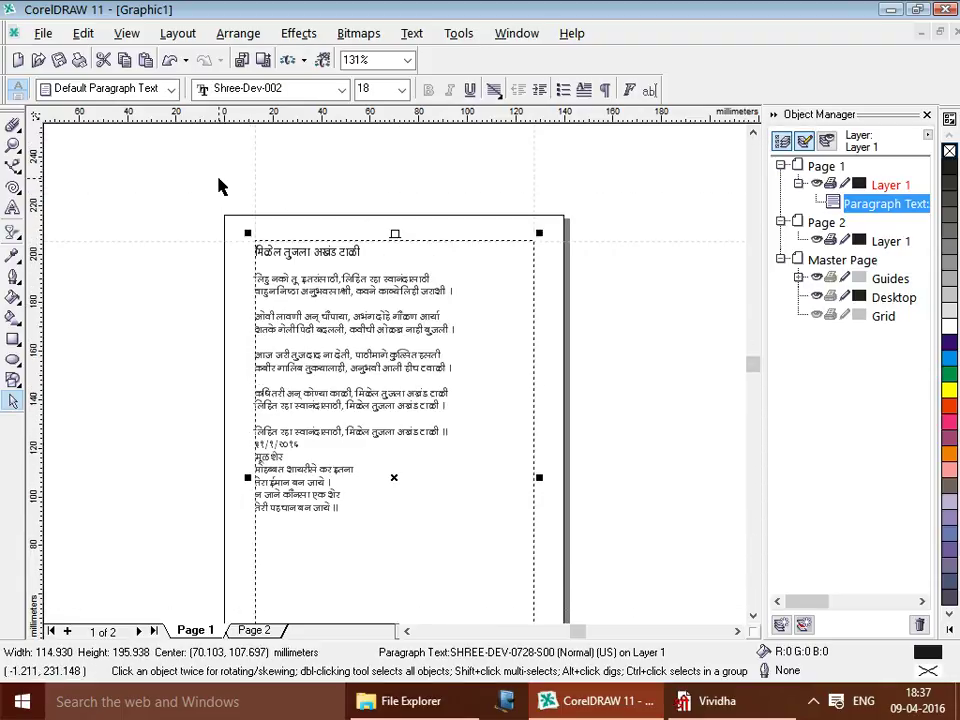